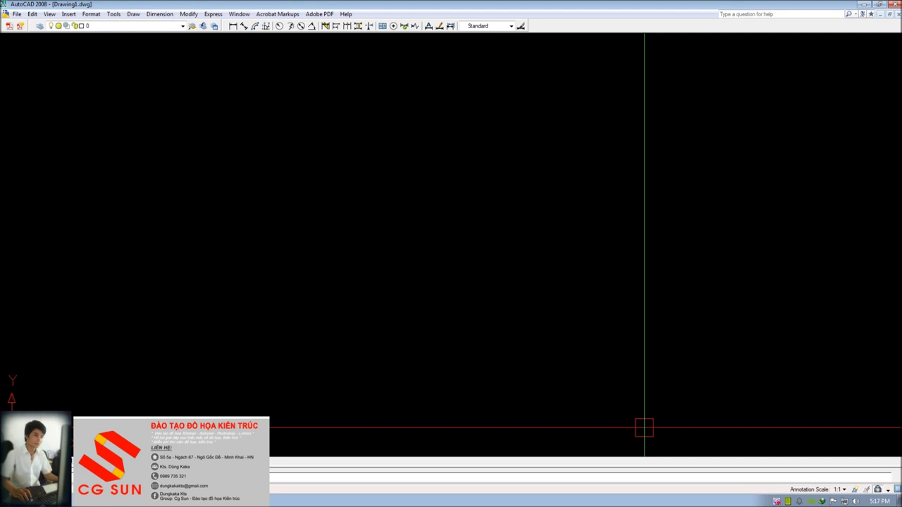
Step: Open the DAQH.dwg drawing from My Documents
{"action": "key", "text": "ctrl+o"}
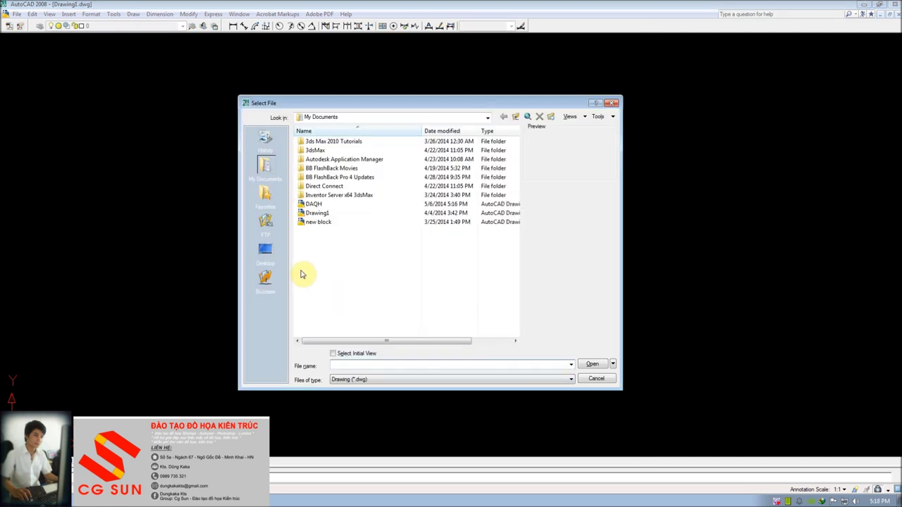
{"action": "left_click", "coordinate": [313, 204]}
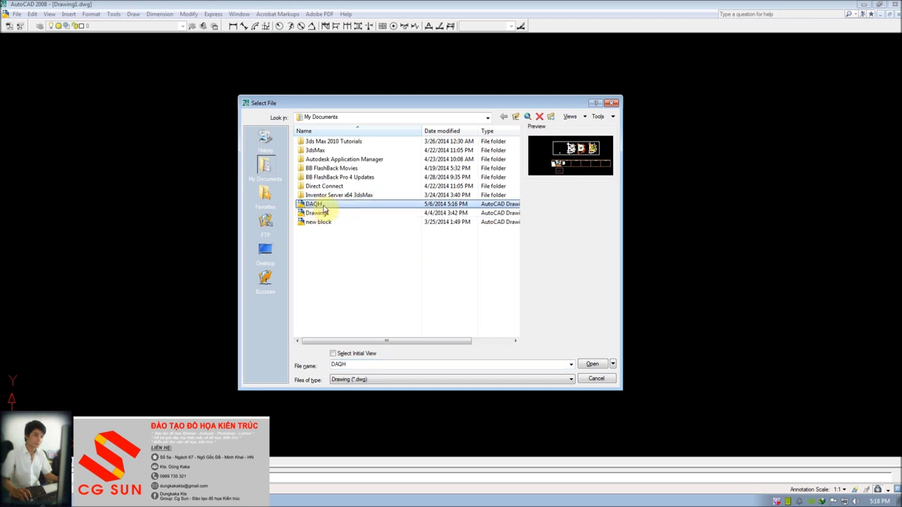
{"action": "left_click", "coordinate": [597, 365]}
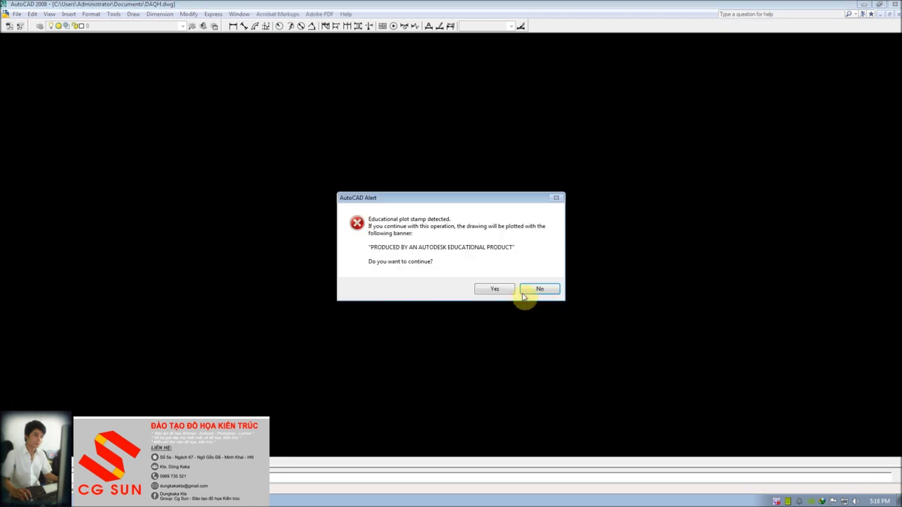
Step: Accept both educational plot stamp alerts so DAQH.dwg is displayed
{"action": "mouse_move", "coordinate": [469, 198]}
{"action": "left_mouse_down"}
{"action": "mouse_move", "coordinate": [495, 132]}
{"action": "mouse_move", "coordinate": [476, 116]}
{"action": "left_mouse_up"}
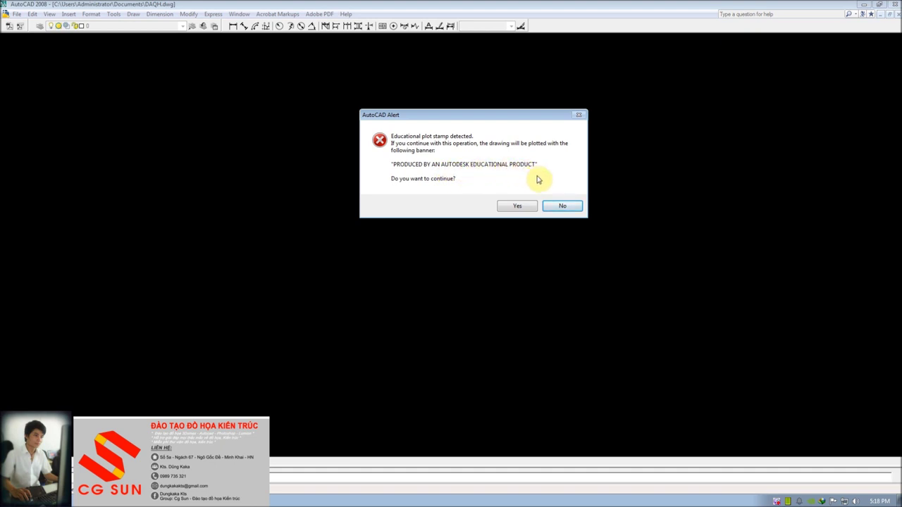
{"action": "left_click_drag", "start_coordinate": [449, 116], "coordinate": [460, 98]}
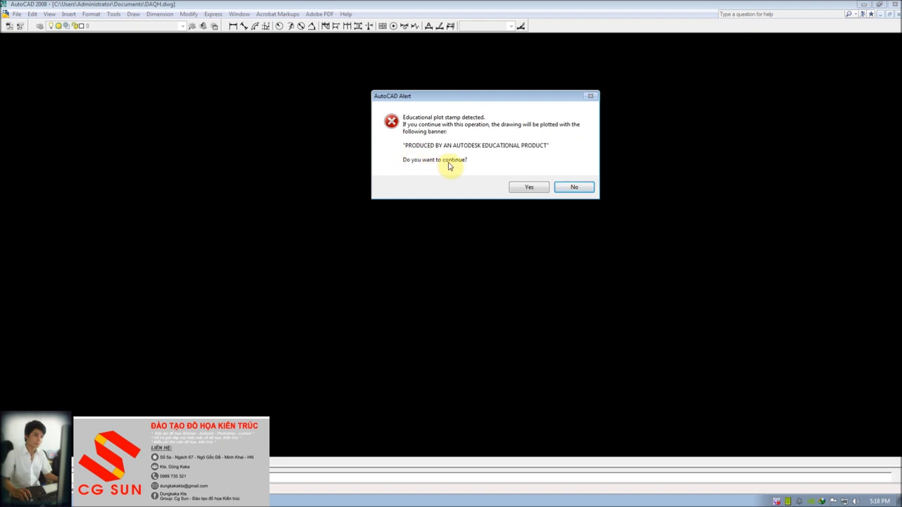
{"action": "left_click", "coordinate": [538, 188]}
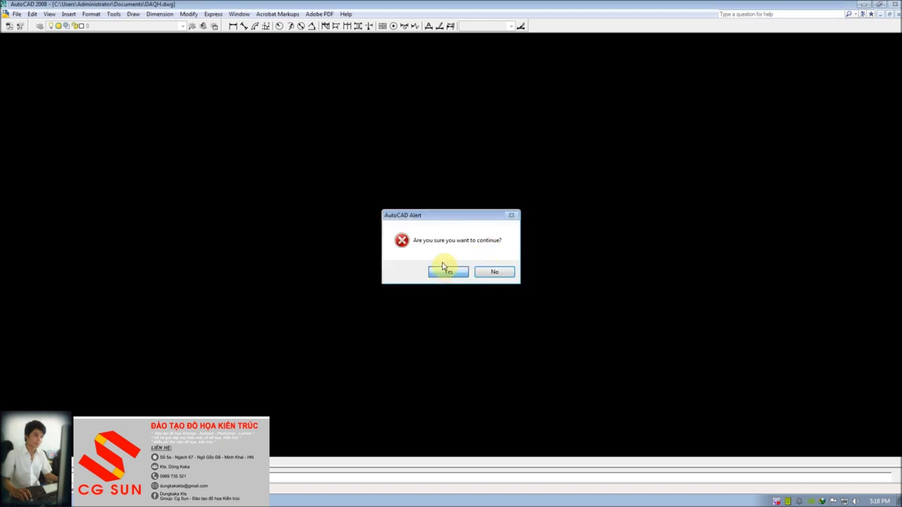
{"action": "left_click", "coordinate": [443, 265]}
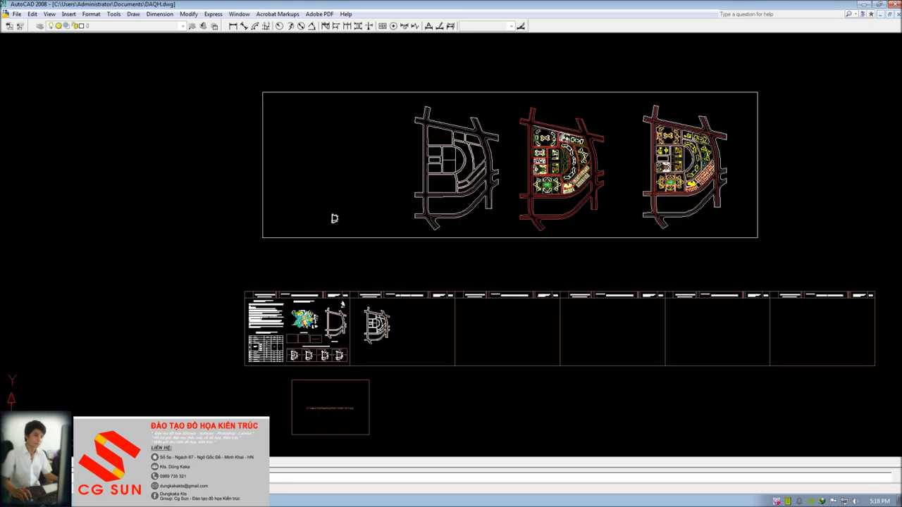
Step: Pan and zoom so sheet QH01, 'QUY HOẠCH CHI TIẾT ĐƠN VỊ Ở', fills the screen
{"action": "mouse_move", "coordinate": [322, 221]}
{"action": "middle_mouse_down"}
{"action": "mouse_move", "coordinate": [244, 315]}
{"action": "mouse_move", "coordinate": [313, 268]}
{"action": "middle_mouse_up"}
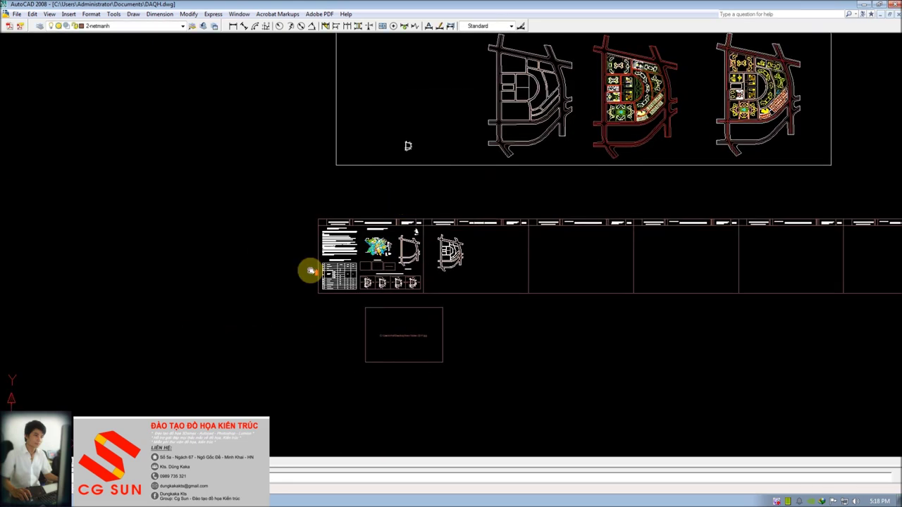
{"action": "scroll", "coordinate": [312, 268], "scroll_direction": "up", "scroll_amount": 4}
{"action": "scroll", "coordinate": [431, 226], "scroll_direction": "up", "scroll_amount": 1}
{"action": "middle_click_drag", "start_coordinate": [431, 218], "coordinate": [431, 236]}
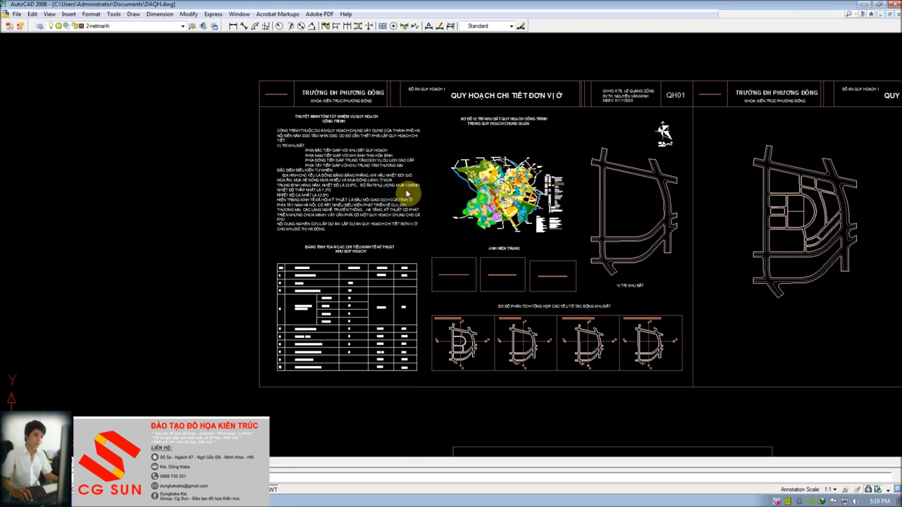
{"action": "key", "text": "ctrl+p"}
Step: Choose Nitro PDF Creator as the plotter with A0 paper size
{"action": "left_click", "coordinate": [537, 274]}
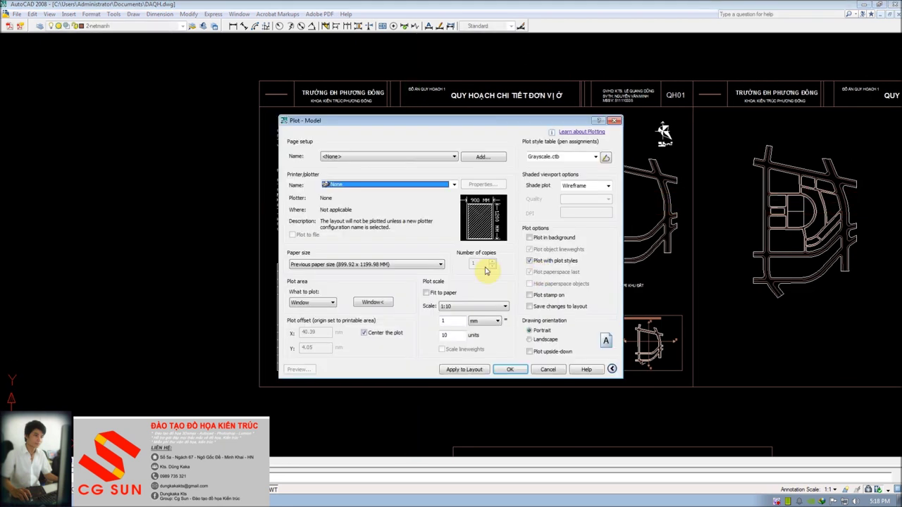
{"action": "left_click", "coordinate": [375, 184]}
{"action": "left_click", "coordinate": [366, 194]}
{"action": "left_click", "coordinate": [366, 264]}
{"action": "scroll", "coordinate": [443, 427], "scroll_direction": "down", "scroll_amount": 1}
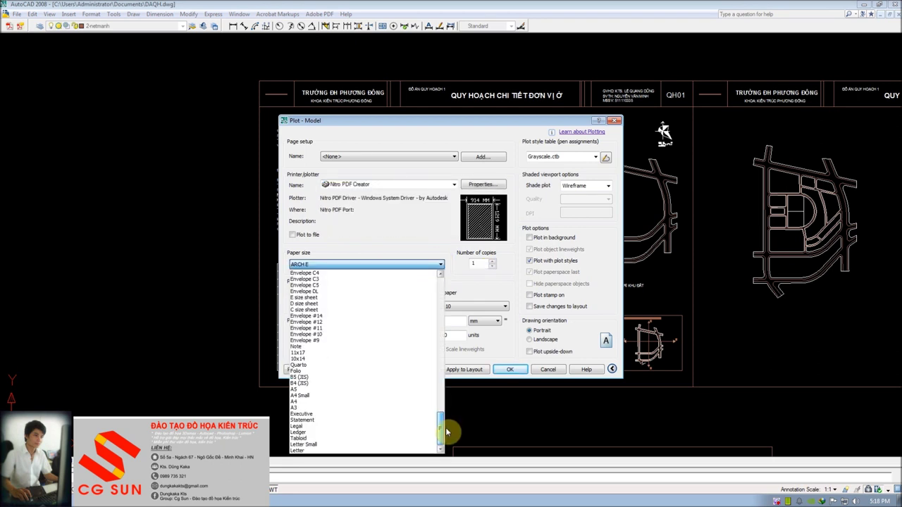
{"action": "scroll", "coordinate": [372, 412], "scroll_direction": "up", "scroll_amount": 5}
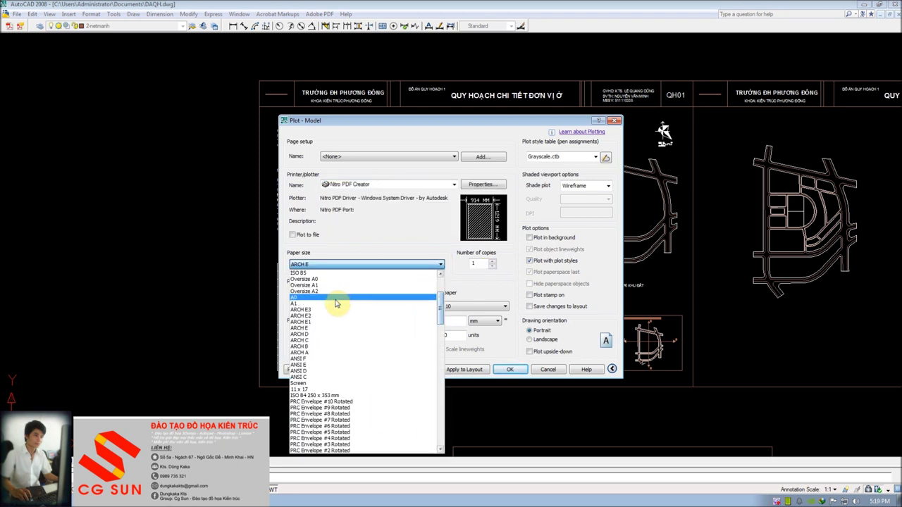
{"action": "left_click", "coordinate": [336, 298]}
Step: Set the plot area to a window around sheet QH01 and preview it
{"action": "left_click", "coordinate": [367, 303]}
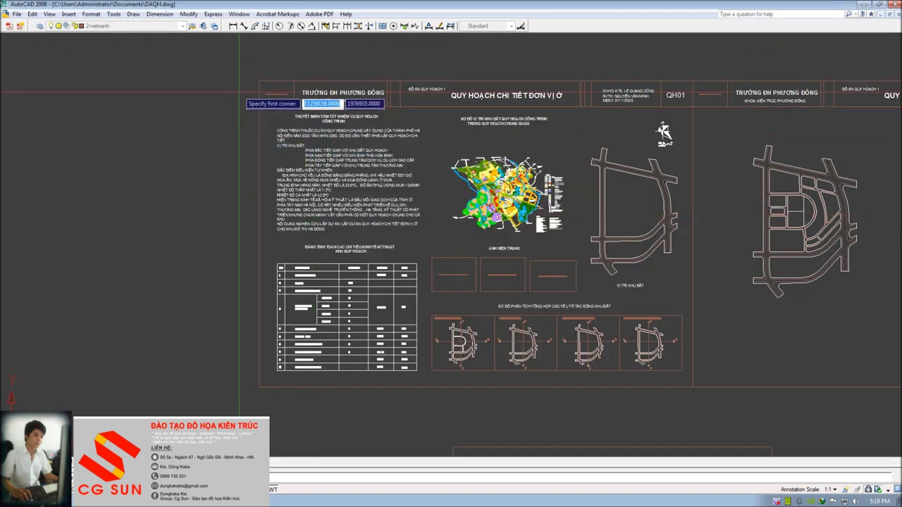
{"action": "left_click", "coordinate": [687, 396]}
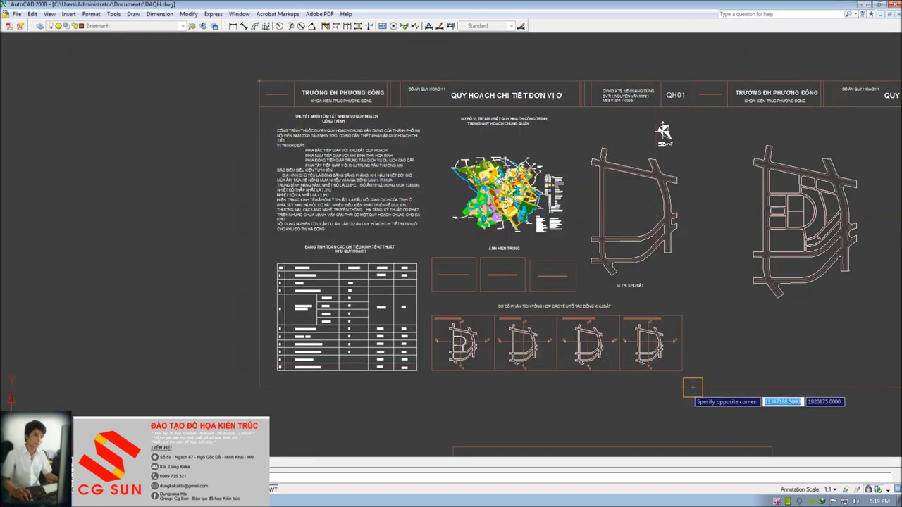
{"action": "left_click", "coordinate": [685, 391]}
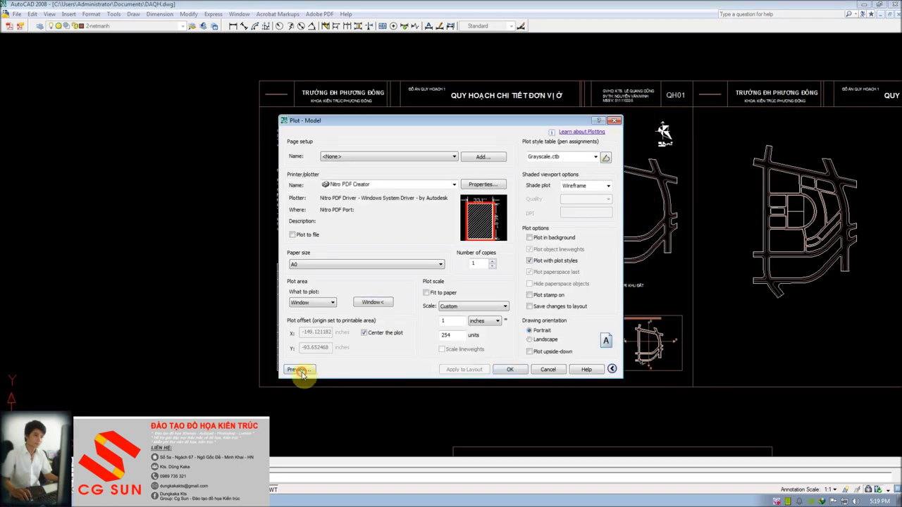
{"action": "left_click", "coordinate": [300, 371]}
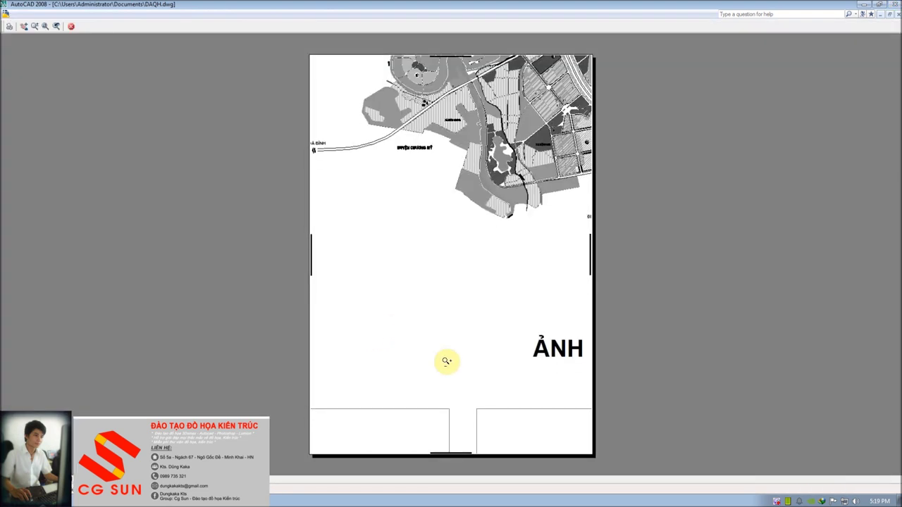
Step: Enable Fit to paper, apply it to the layout, and preview again
{"action": "right_click", "coordinate": [439, 287]}
{"action": "left_click", "coordinate": [451, 286]}
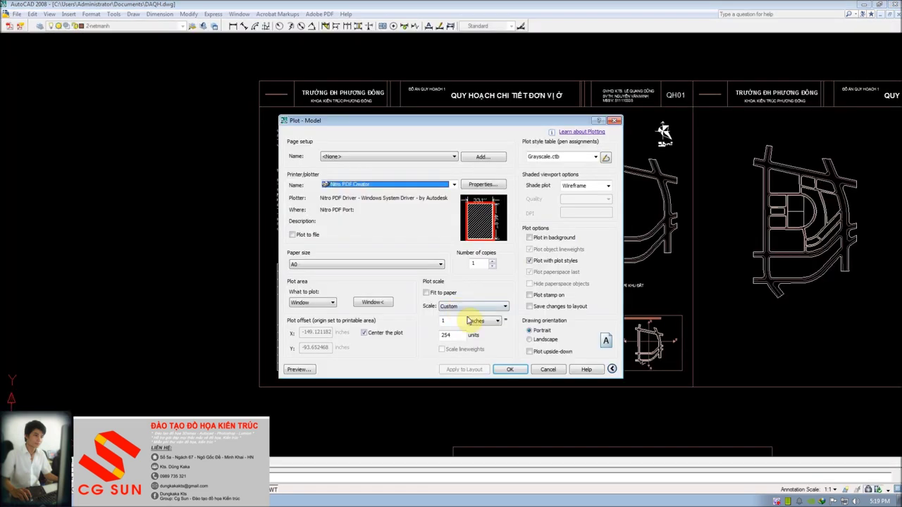
{"action": "left_click", "coordinate": [427, 293]}
{"action": "left_click", "coordinate": [451, 370]}
{"action": "left_click", "coordinate": [316, 368]}
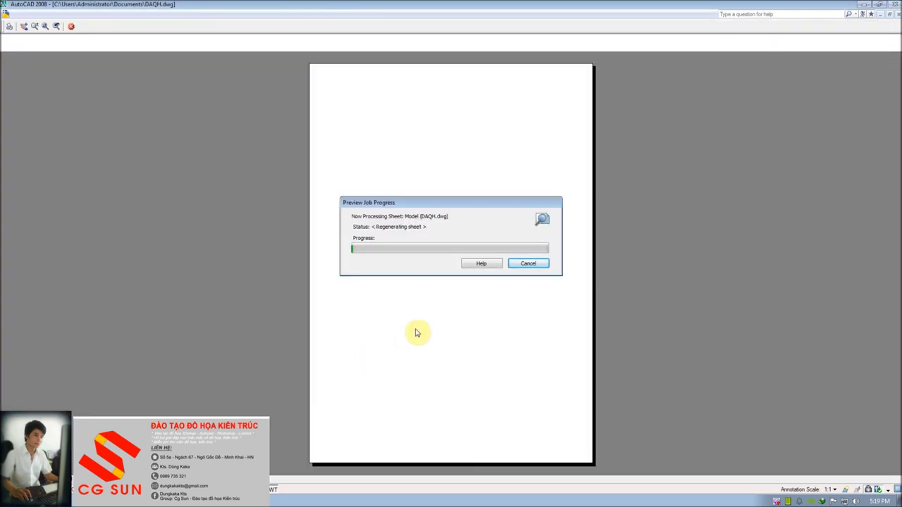
Step: Switch the drawing orientation to Landscape and preview the plot
{"action": "right_click", "coordinate": [416, 262]}
{"action": "left_click", "coordinate": [426, 266]}
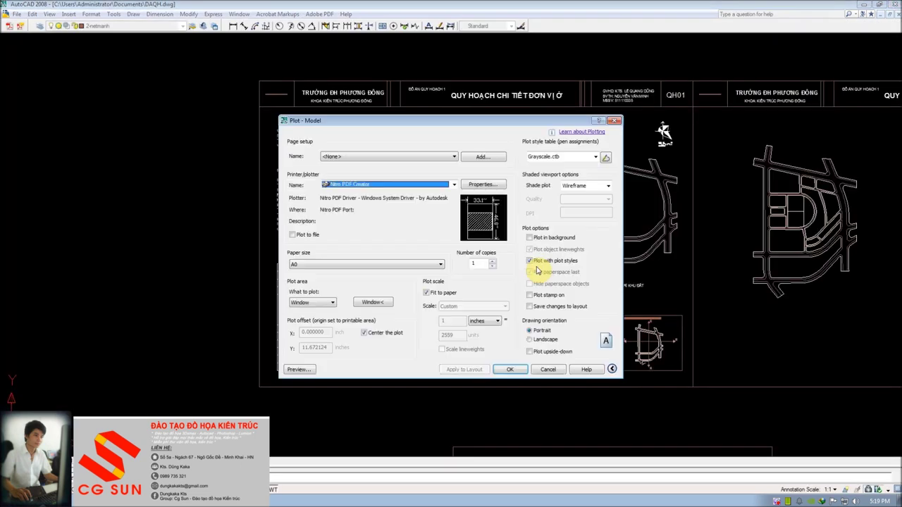
{"action": "left_click", "coordinate": [541, 340]}
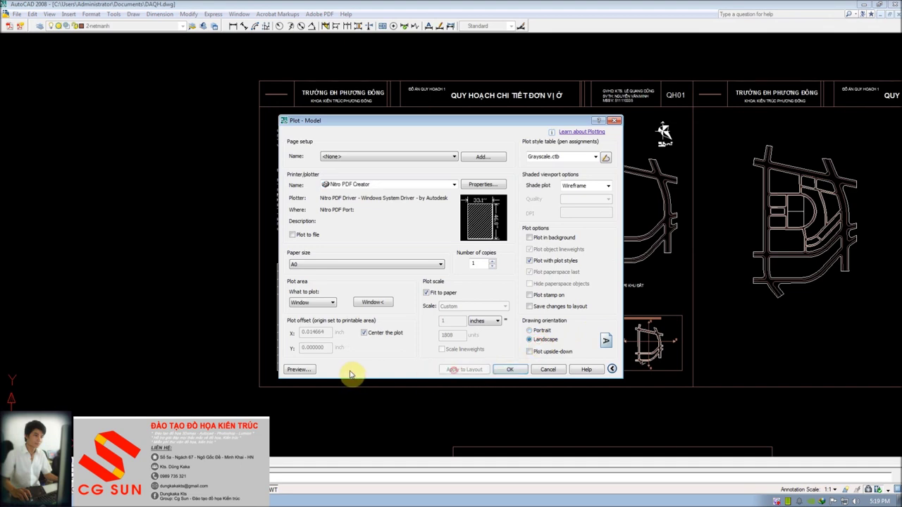
{"action": "left_click", "coordinate": [296, 371]}
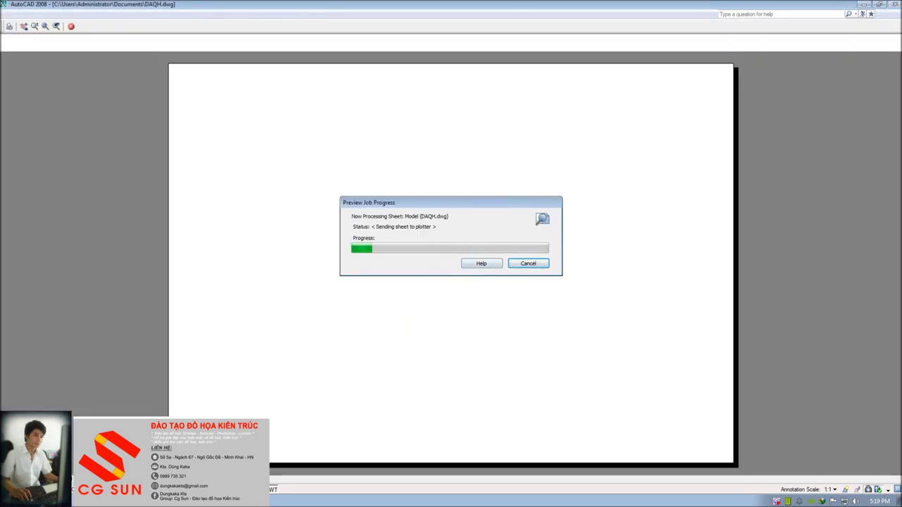
Step: Zoom and pan the preview to inspect the educational banner and analysis diagrams
{"action": "scroll", "coordinate": [459, 36], "scroll_direction": "up", "scroll_amount": 5}
{"action": "scroll", "coordinate": [459, 36], "scroll_direction": "up", "scroll_amount": 5}
{"action": "mouse_move", "coordinate": [368, 218]}
{"action": "middle_mouse_down"}
{"action": "mouse_move", "coordinate": [523, 167]}
{"action": "mouse_move", "coordinate": [428, 183]}
{"action": "middle_mouse_up"}
{"action": "scroll", "coordinate": [523, 167], "scroll_direction": "down", "scroll_amount": 2}
{"action": "scroll", "coordinate": [378, 201], "scroll_direction": "up", "scroll_amount": 2}
{"action": "scroll", "coordinate": [569, 181], "scroll_direction": "down", "scroll_amount": 2}
{"action": "scroll", "coordinate": [534, 137], "scroll_direction": "up", "scroll_amount": 2}
{"action": "middle_click_drag", "start_coordinate": [368, 141], "coordinate": [230, 167]}
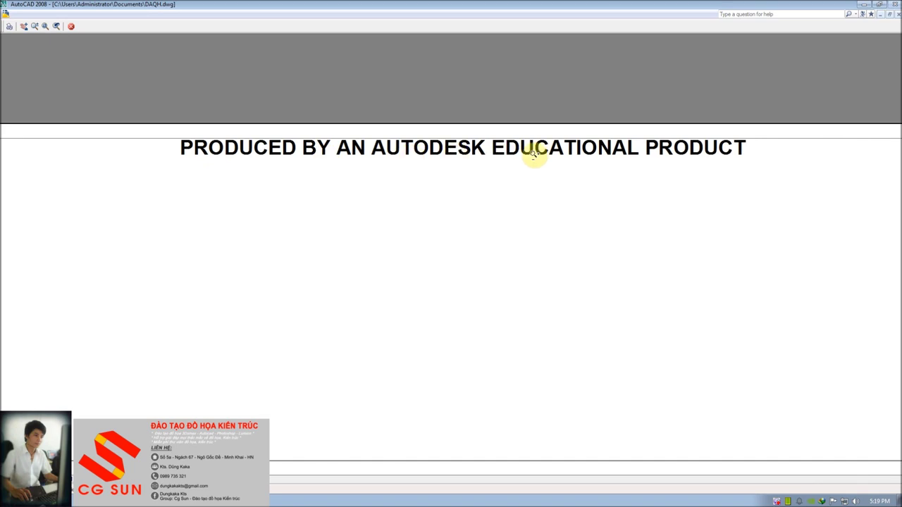
{"action": "scroll", "coordinate": [356, 228], "scroll_direction": "down", "scroll_amount": 5}
{"action": "scroll", "coordinate": [356, 228], "scroll_direction": "down", "scroll_amount": 1}
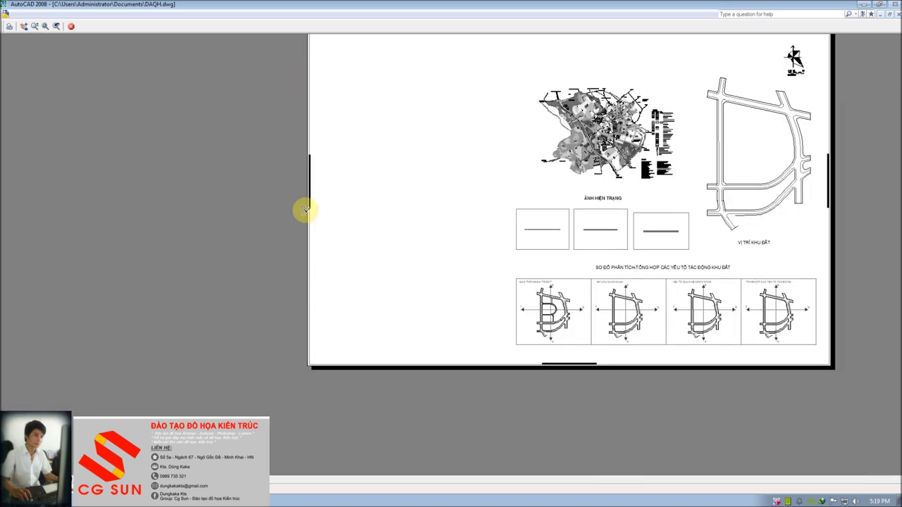
{"action": "scroll", "coordinate": [309, 181], "scroll_direction": "up", "scroll_amount": 5}
{"action": "mouse_move", "coordinate": [332, 47]}
{"action": "middle_mouse_down"}
{"action": "mouse_move", "coordinate": [503, 288]}
{"action": "mouse_move", "coordinate": [569, 349]}
{"action": "mouse_move", "coordinate": [214, 278]}
{"action": "middle_mouse_up"}
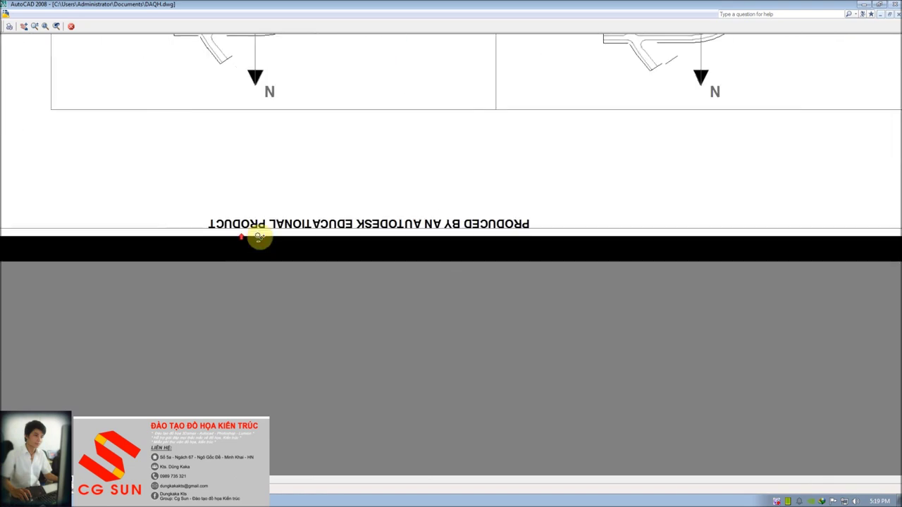
{"action": "scroll", "coordinate": [604, 216], "scroll_direction": "down", "scroll_amount": 3}
{"action": "scroll", "coordinate": [598, 99], "scroll_direction": "up", "scroll_amount": 3}
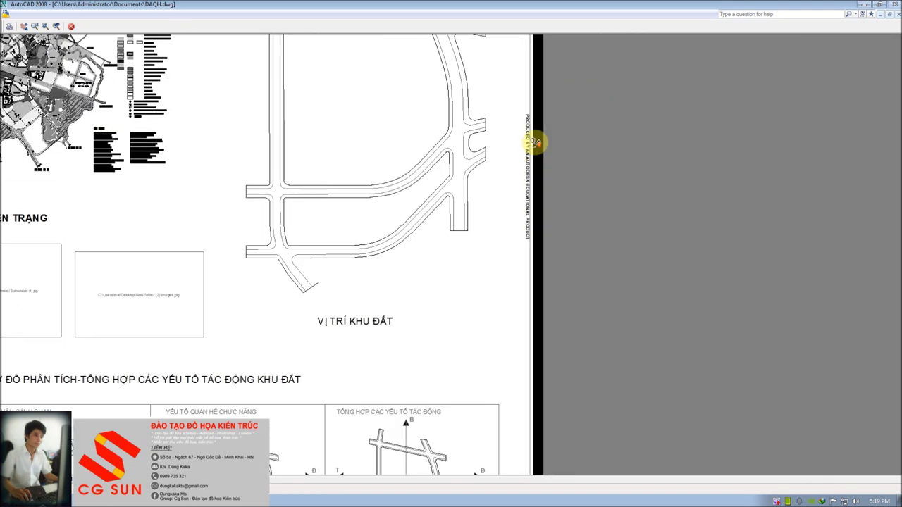
{"action": "scroll", "coordinate": [511, 135], "scroll_direction": "up", "scroll_amount": 2}
Step: Switch the preview to Zoom mode and check the road layout and top-edge stamp
{"action": "middle_click_drag", "start_coordinate": [533, 133], "coordinate": [503, 162]}
{"action": "right_click", "coordinate": [503, 161]}
{"action": "left_click", "coordinate": [524, 200]}
{"action": "left_click_drag", "start_coordinate": [463, 155], "coordinate": [572, 217]}
{"action": "scroll", "coordinate": [517, 201], "scroll_direction": "down", "scroll_amount": 3}
{"action": "scroll", "coordinate": [359, 141], "scroll_direction": "up", "scroll_amount": 2}
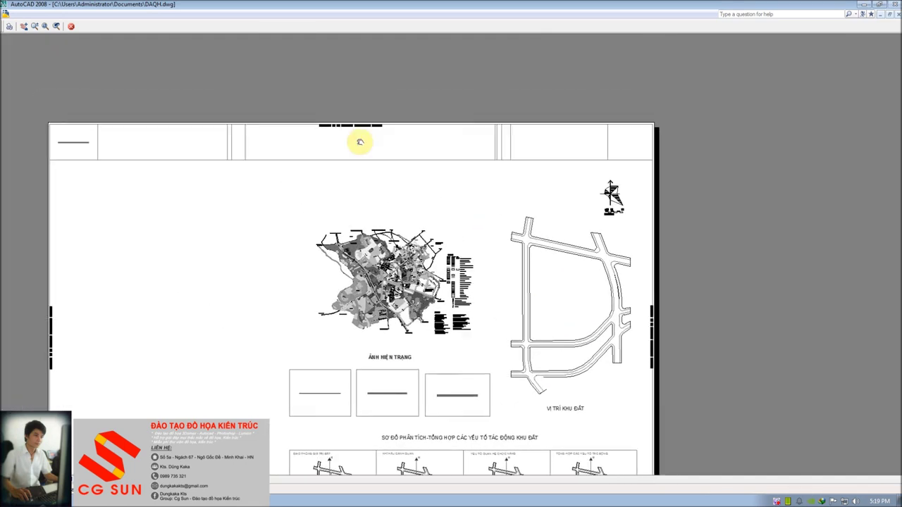
{"action": "scroll", "coordinate": [338, 124], "scroll_direction": "up", "scroll_amount": 2}
{"action": "scroll", "coordinate": [351, 136], "scroll_direction": "up", "scroll_amount": 3}
{"action": "scroll", "coordinate": [553, 165], "scroll_direction": "down", "scroll_amount": 2}
{"action": "mouse_move", "coordinate": [387, 177]}
{"action": "middle_mouse_down"}
{"action": "mouse_move", "coordinate": [499, 161]}
{"action": "mouse_move", "coordinate": [423, 173]}
{"action": "middle_mouse_up"}
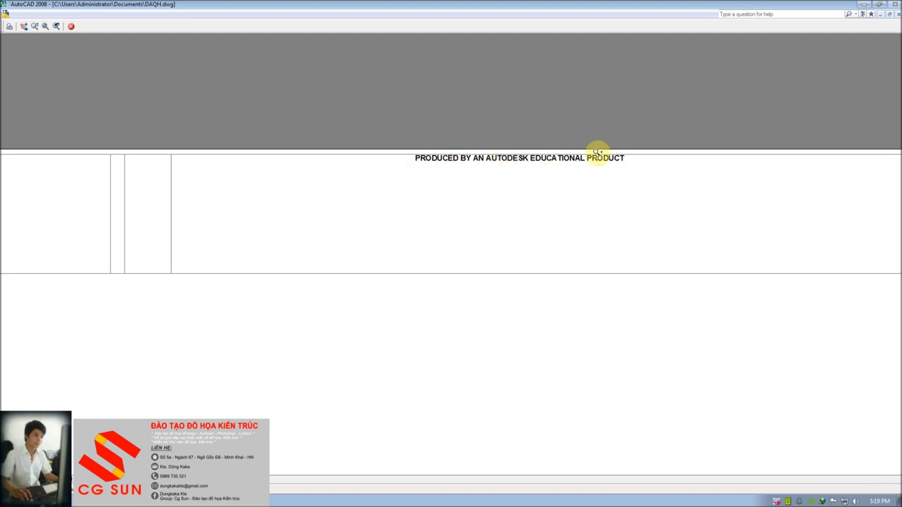
{"action": "right_click", "coordinate": [476, 181]}
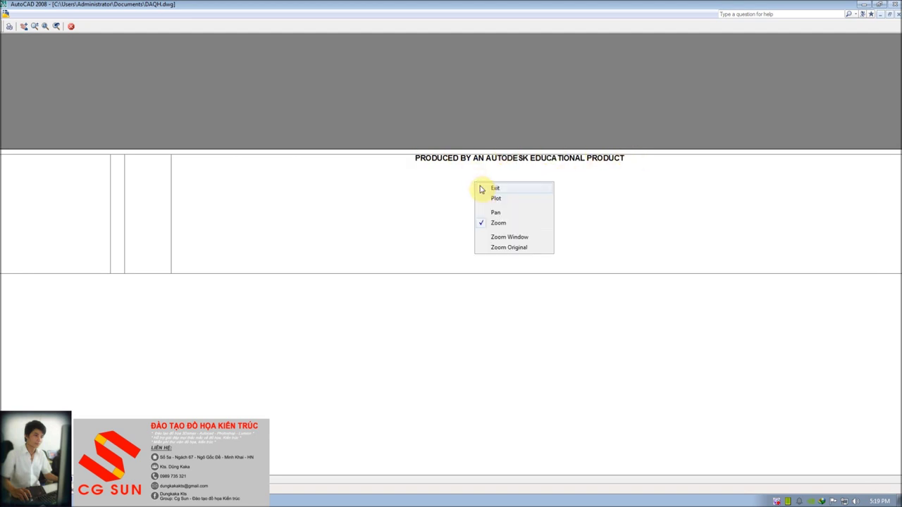
Step: Exit the preview without plotting and pan the drawing back to the title block
{"action": "left_click", "coordinate": [493, 188]}
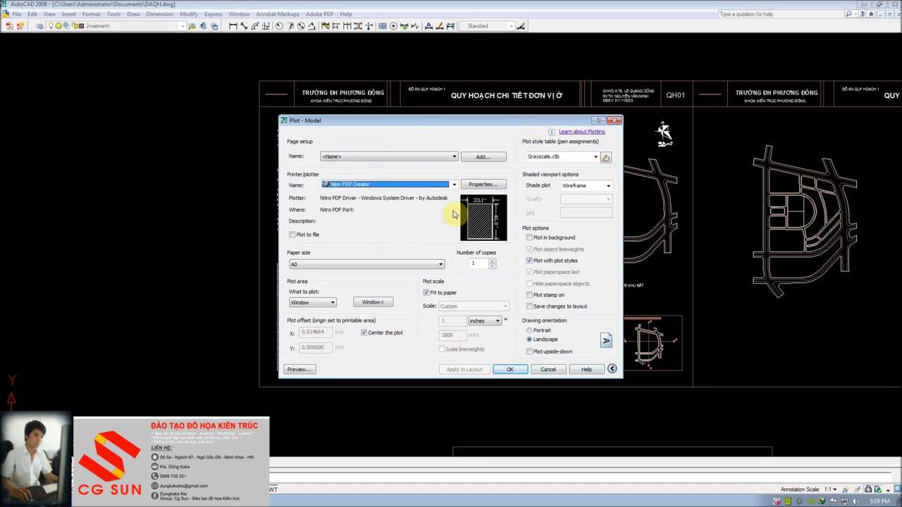
{"action": "key", "text": "Escape"}
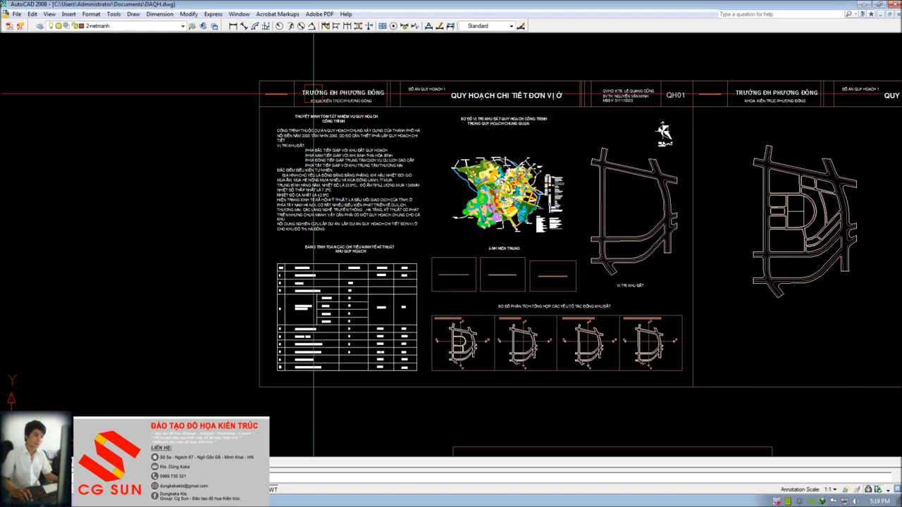
{"action": "scroll", "coordinate": [313, 92], "scroll_direction": "up", "scroll_amount": 1}
{"action": "scroll", "coordinate": [366, 176], "scroll_direction": "up", "scroll_amount": 1}
{"action": "scroll", "coordinate": [278, 129], "scroll_direction": "up", "scroll_amount": 1}
{"action": "scroll", "coordinate": [275, 132], "scroll_direction": "up", "scroll_amount": 1}
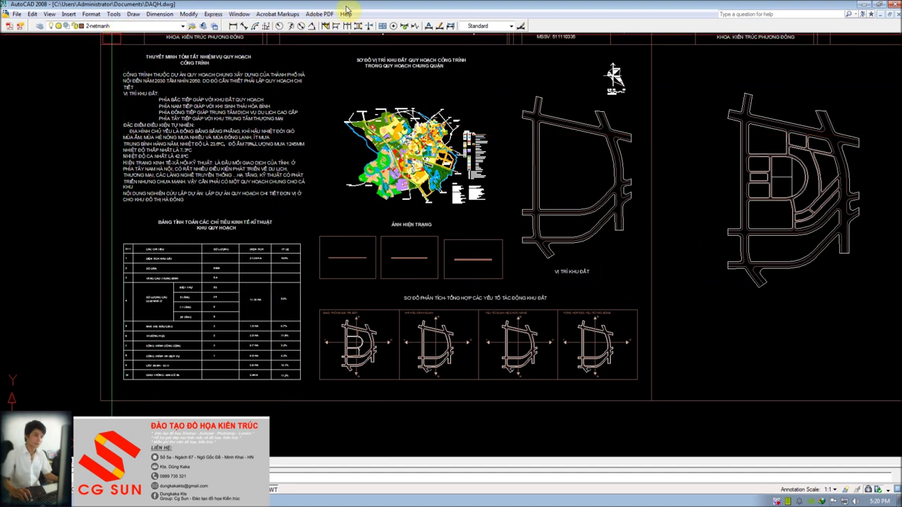
{"action": "middle_click_drag", "start_coordinate": [519, 125], "coordinate": [488, 186]}
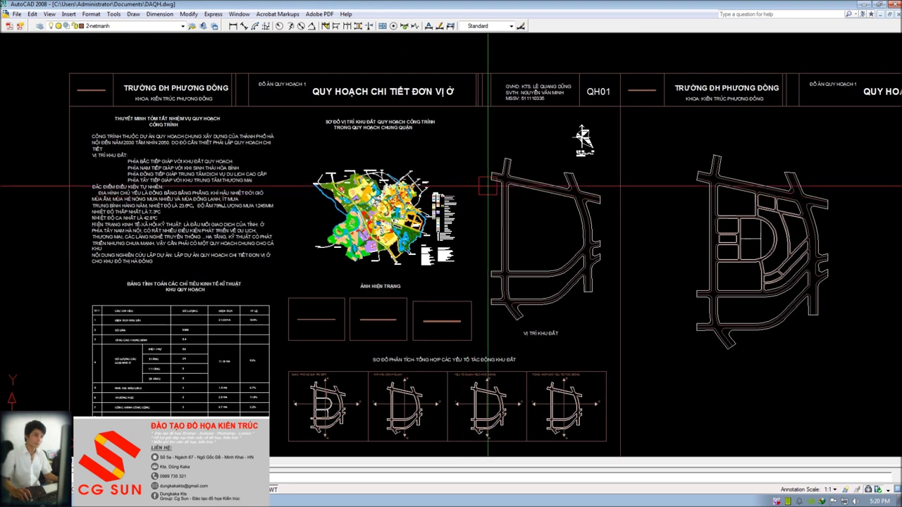
{"action": "middle_click_drag", "start_coordinate": [512, 121], "coordinate": [460, 169]}
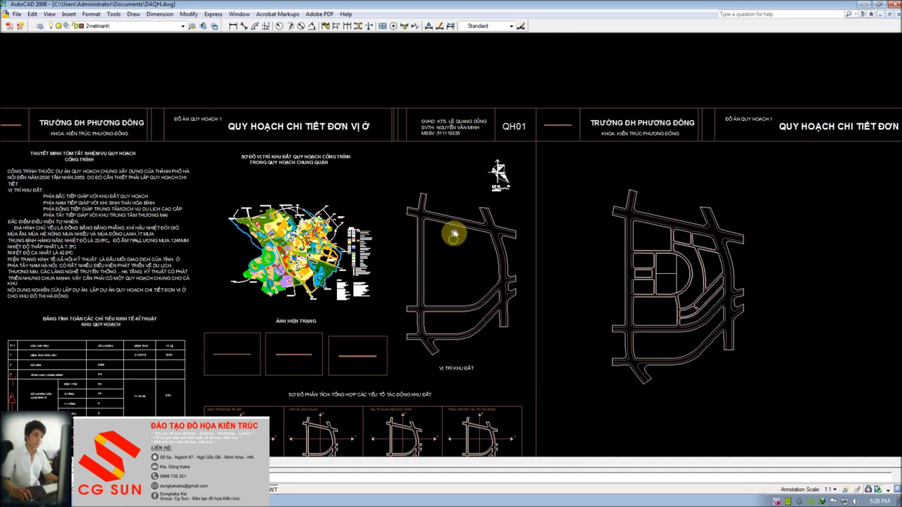
{"action": "middle_click_drag", "start_coordinate": [453, 232], "coordinate": [460, 212]}
Step: Re-centre the sheet view and bring up Save Drawing As for DAQH.dwg
{"action": "scroll", "coordinate": [442, 160], "scroll_direction": "up", "scroll_amount": 5}
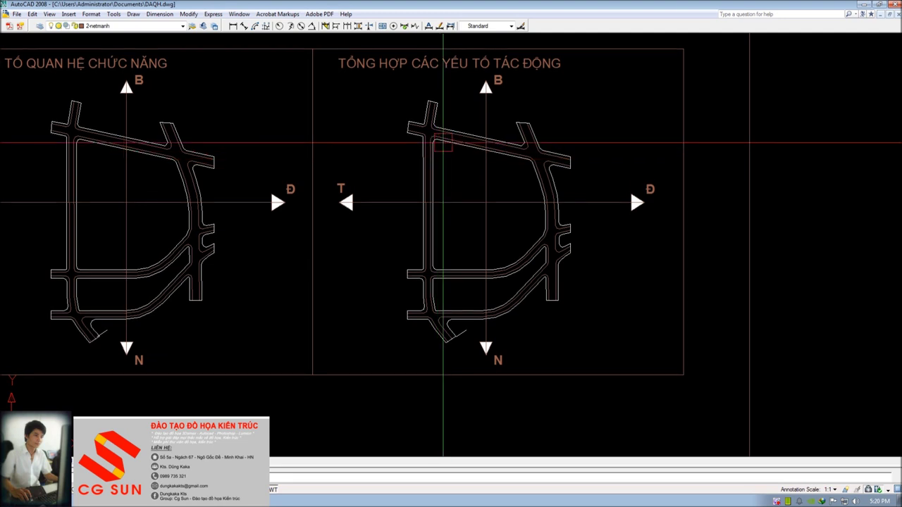
{"action": "middle_click_drag", "start_coordinate": [454, 151], "coordinate": [475, 183]}
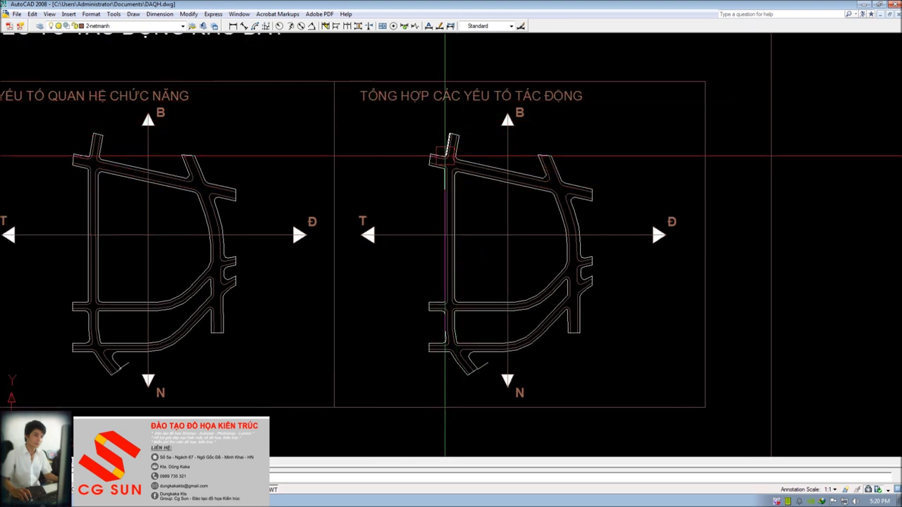
{"action": "scroll", "coordinate": [465, 144], "scroll_direction": "down", "scroll_amount": 1}
{"action": "scroll", "coordinate": [459, 140], "scroll_direction": "down", "scroll_amount": 2}
{"action": "scroll", "coordinate": [459, 140], "scroll_direction": "down", "scroll_amount": 3}
{"action": "scroll", "coordinate": [473, 141], "scroll_direction": "down", "scroll_amount": 3}
{"action": "middle_click_drag", "start_coordinate": [463, 131], "coordinate": [479, 197]}
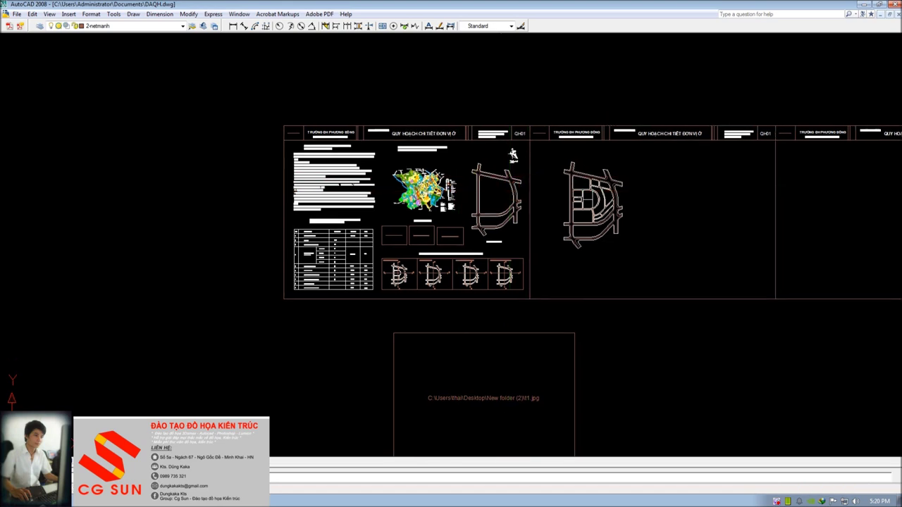
{"action": "scroll", "coordinate": [519, 188], "scroll_direction": "up", "scroll_amount": 2}
{"action": "scroll", "coordinate": [520, 188], "scroll_direction": "up", "scroll_amount": 1}
{"action": "scroll", "coordinate": [484, 141], "scroll_direction": "down", "scroll_amount": 2}
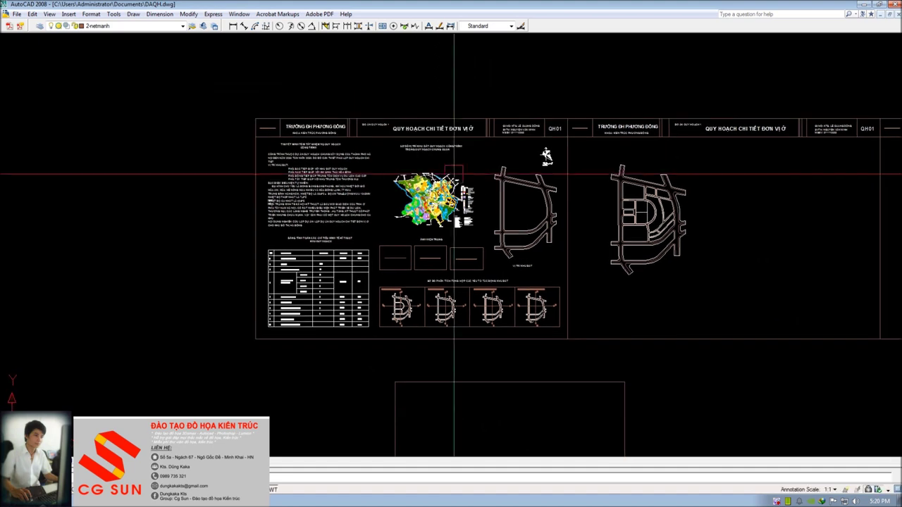
{"action": "scroll", "coordinate": [414, 115], "scroll_direction": "up", "scroll_amount": 2}
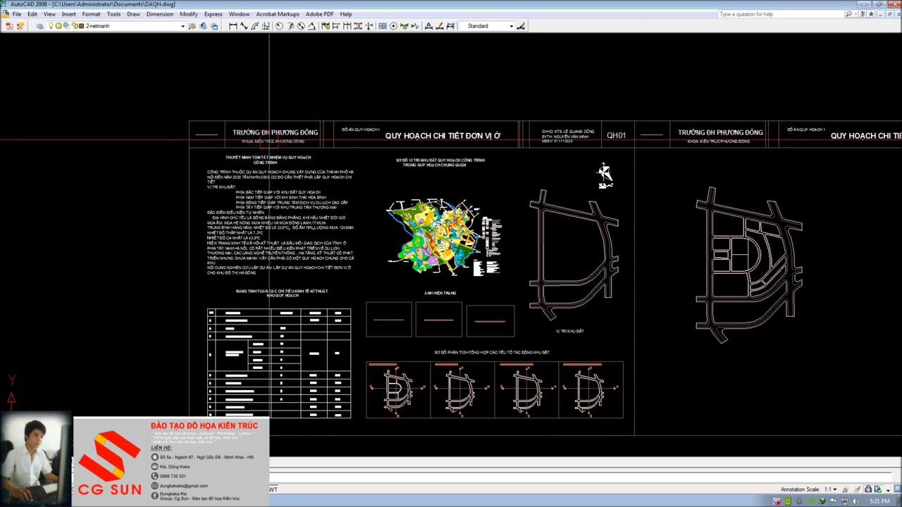
{"action": "middle_click_drag", "start_coordinate": [271, 132], "coordinate": [270, 114]}
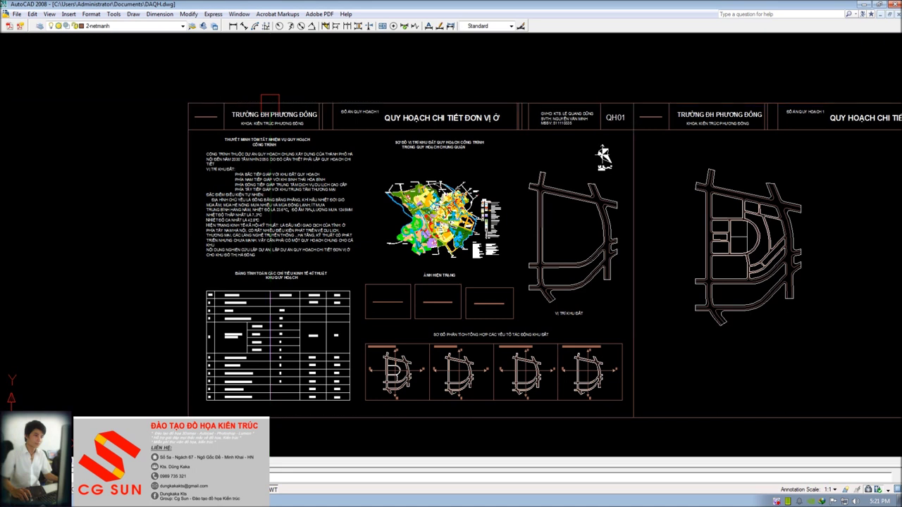
{"action": "key", "text": "ctrl+shift+s"}
{"action": "left_click_drag", "start_coordinate": [334, 150], "coordinate": [360, 114]}
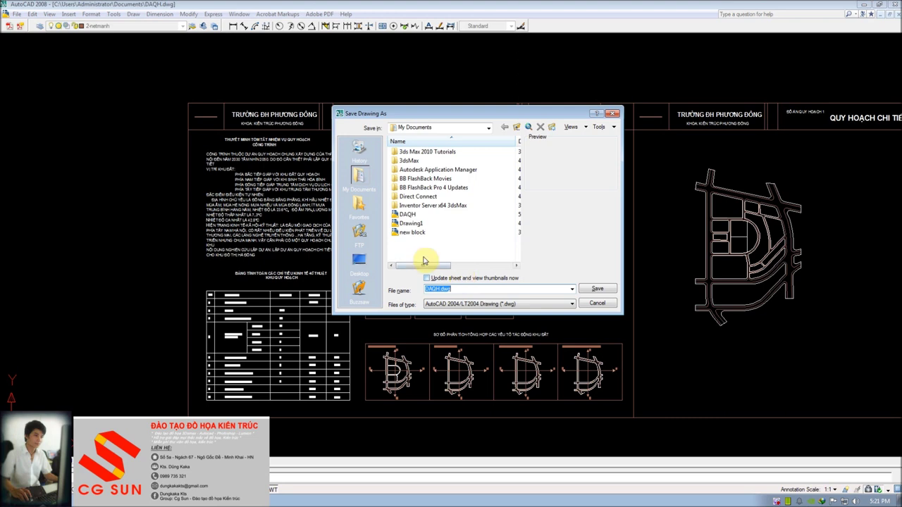
Step: Save as DAQH SUA LOI.dxf in AutoCAD 2007 DXF format, then close without converting to DWG
{"action": "key", "text": "Escape"}
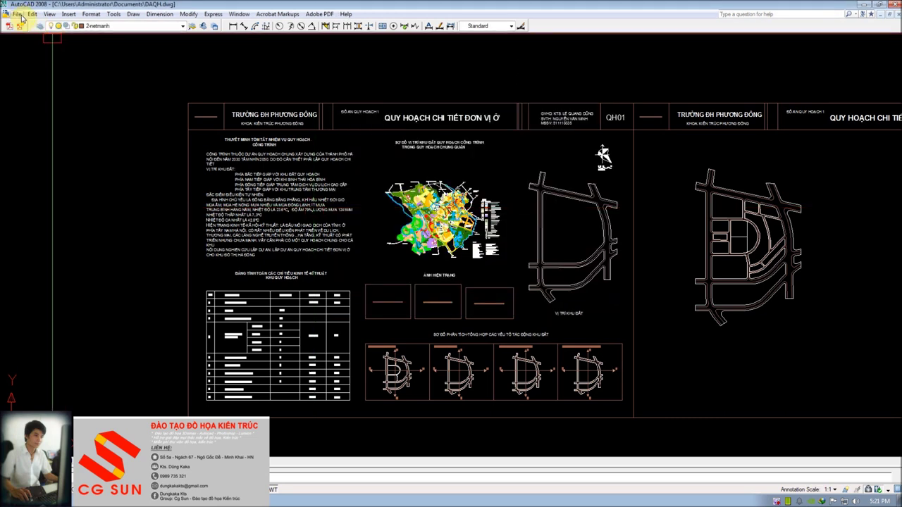
{"action": "left_click", "coordinate": [24, 15]}
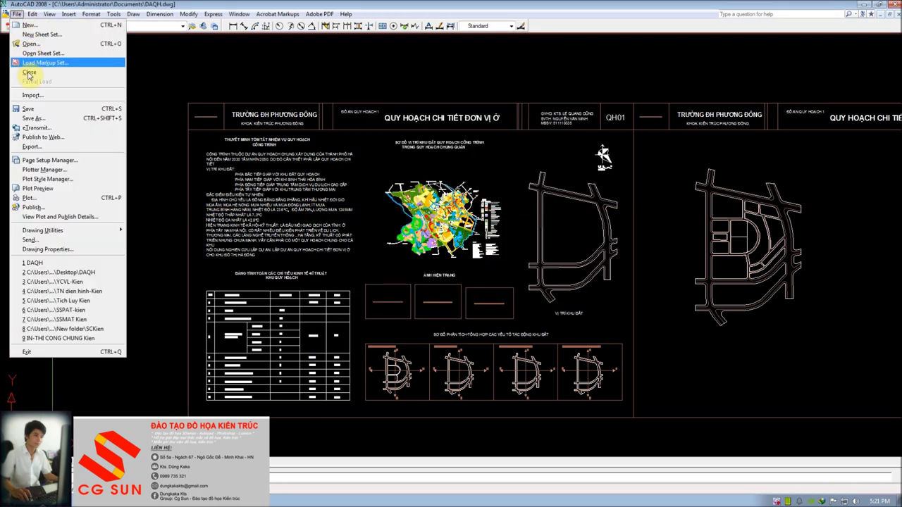
{"action": "left_click", "coordinate": [35, 118]}
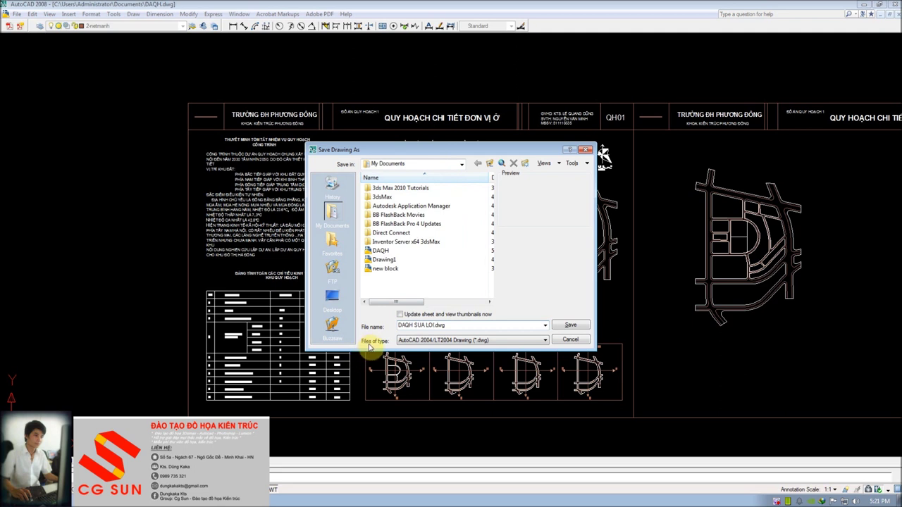
{"action": "left_click", "coordinate": [426, 341]}
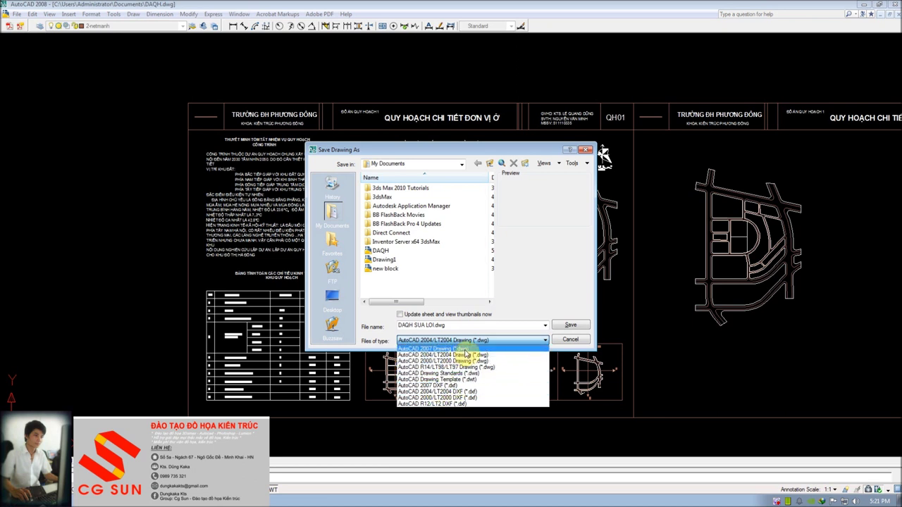
{"action": "left_click", "coordinate": [440, 386]}
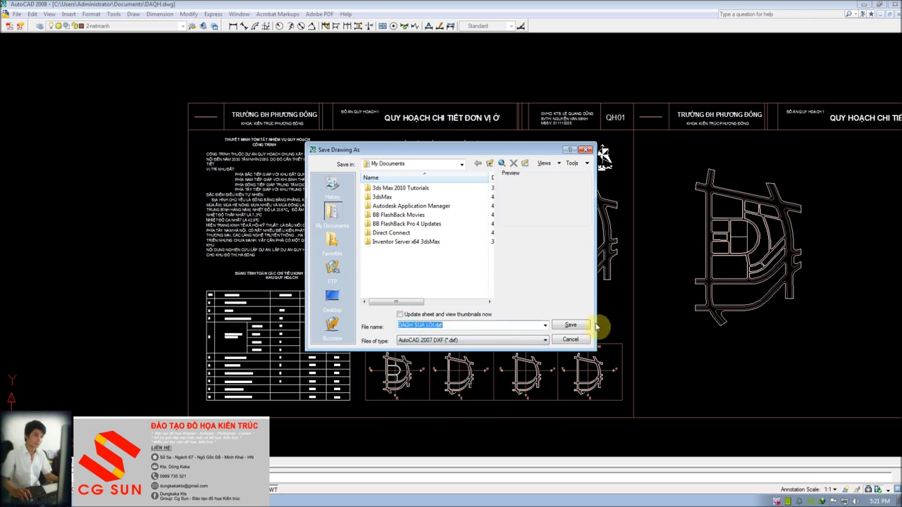
{"action": "left_click", "coordinate": [583, 326]}
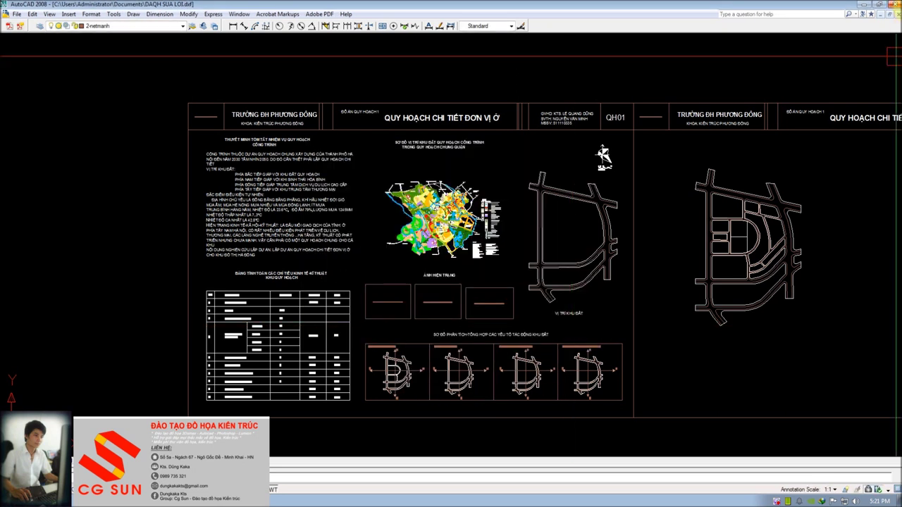
{"action": "left_click", "coordinate": [891, 14]}
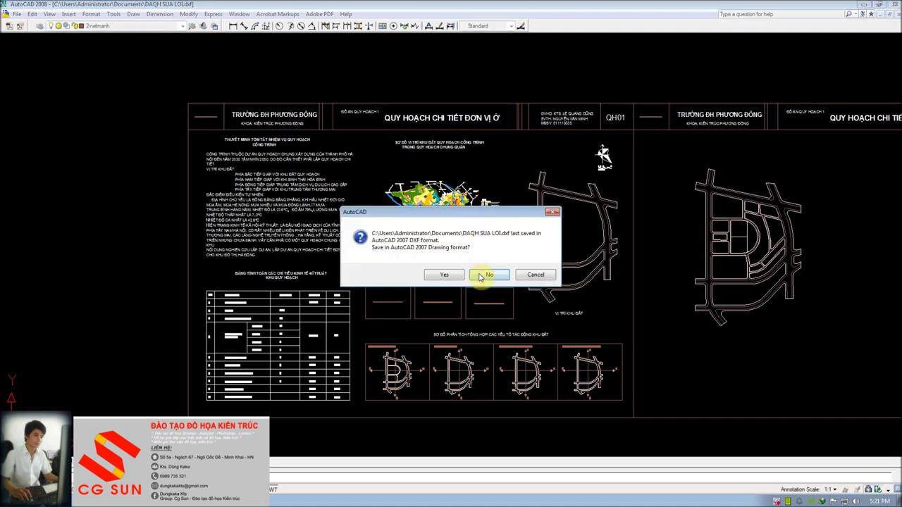
{"action": "left_click", "coordinate": [481, 275]}
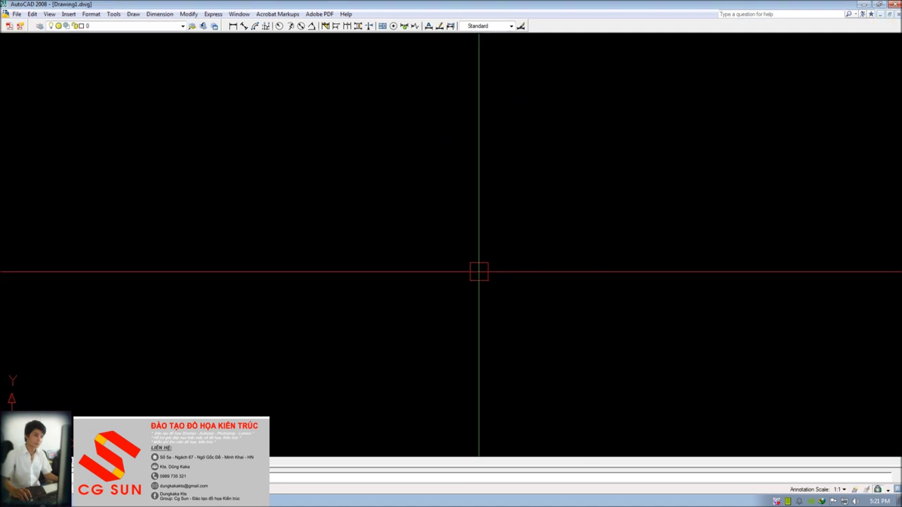
Step: Discard empty Drawing1 and open DAQH SUA LOI.dxf using the DXF (*.dxf) file filter
{"action": "left_click", "coordinate": [891, 14]}
{"action": "left_click", "coordinate": [458, 273]}
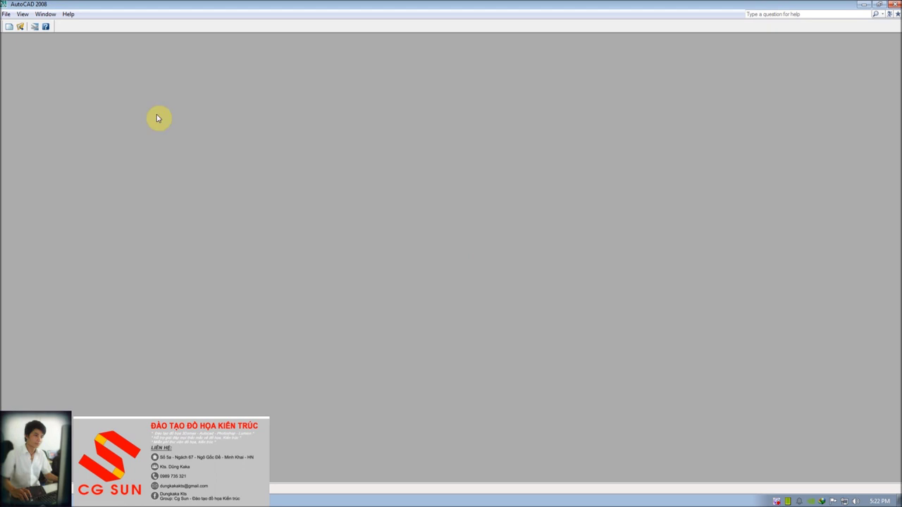
{"action": "left_click", "coordinate": [7, 15]}
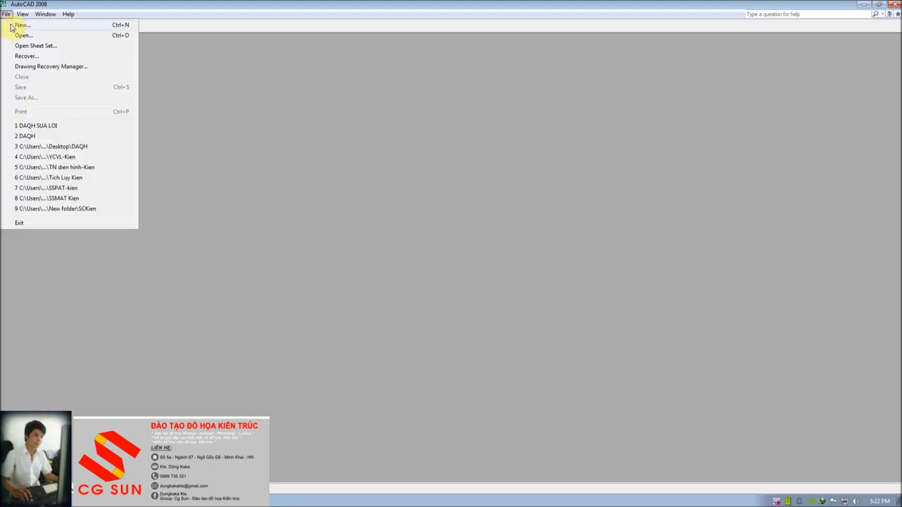
{"action": "left_click", "coordinate": [19, 35]}
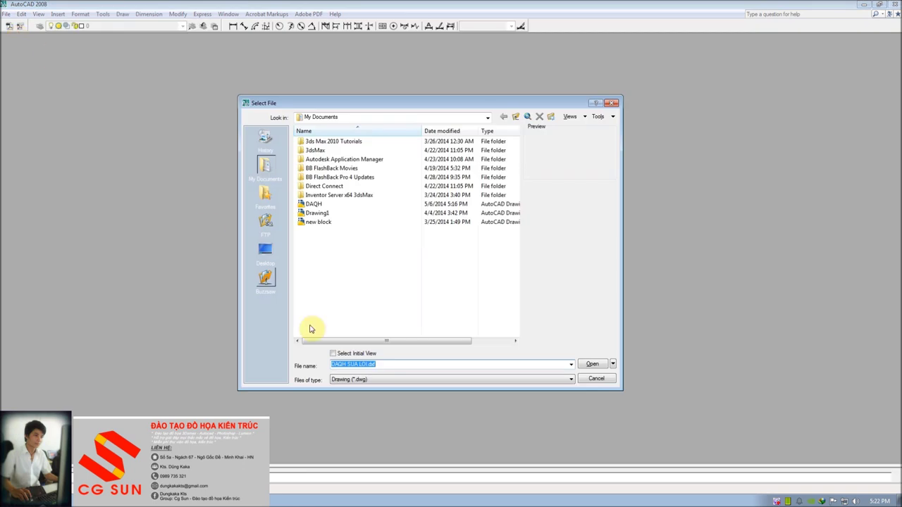
{"action": "left_click_drag", "start_coordinate": [319, 103], "coordinate": [345, 88]}
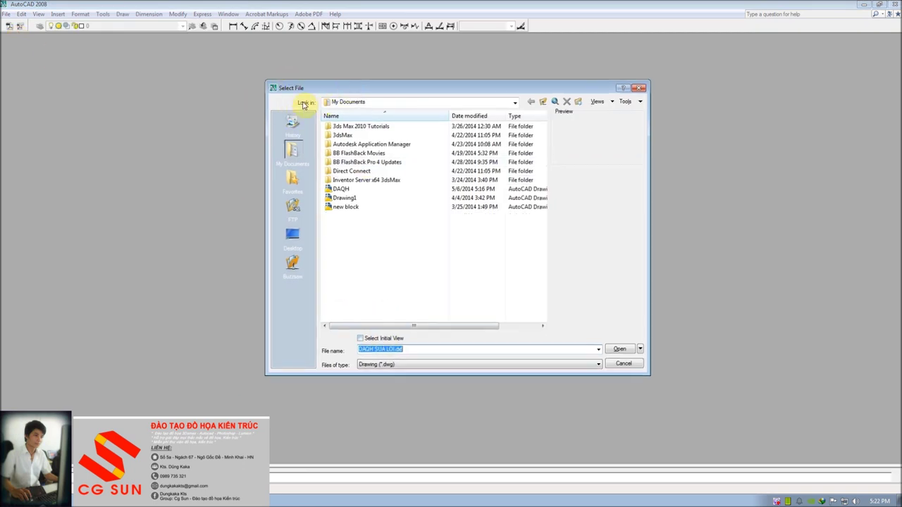
{"action": "left_click", "coordinate": [411, 365]}
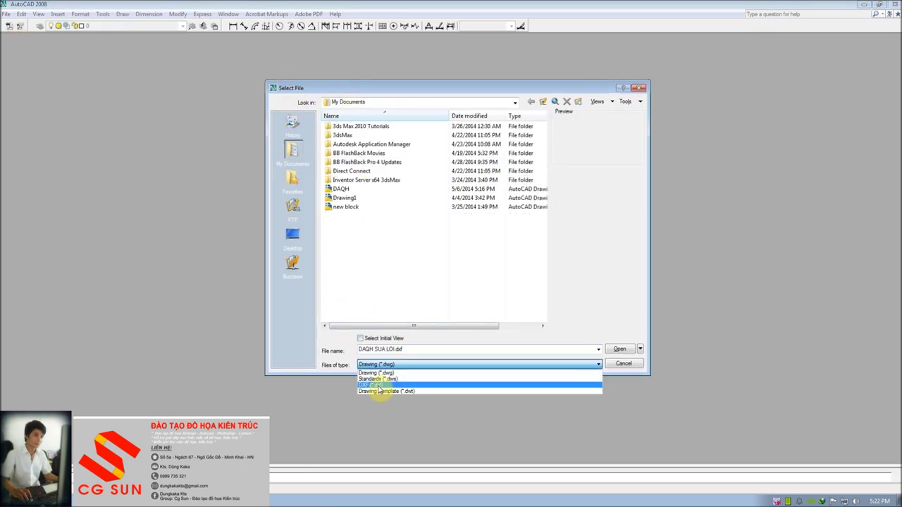
{"action": "left_click", "coordinate": [378, 385]}
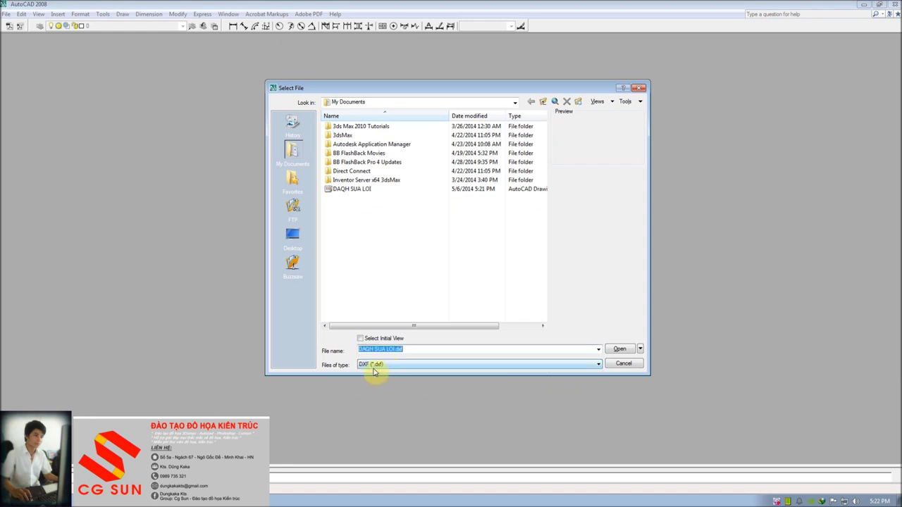
{"action": "left_click", "coordinate": [339, 195]}
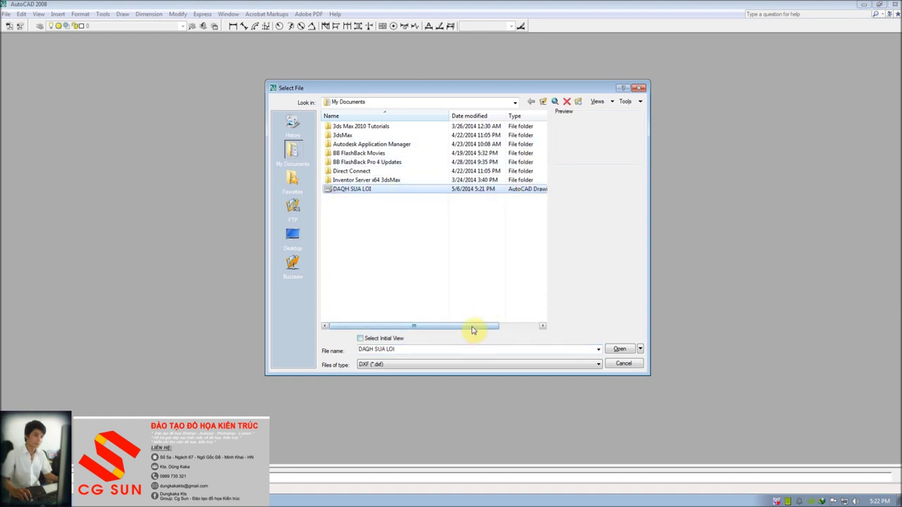
{"action": "left_click_drag", "start_coordinate": [471, 327], "coordinate": [535, 319]}
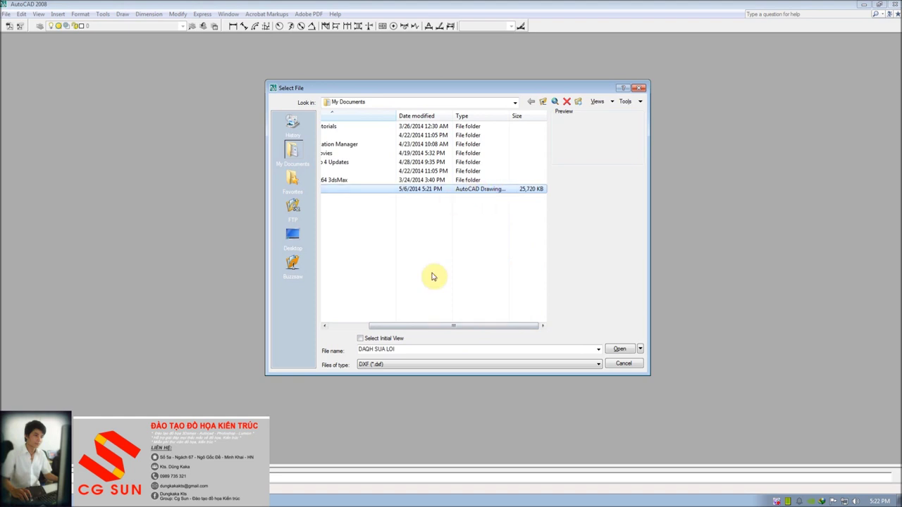
{"action": "left_click", "coordinate": [620, 349]}
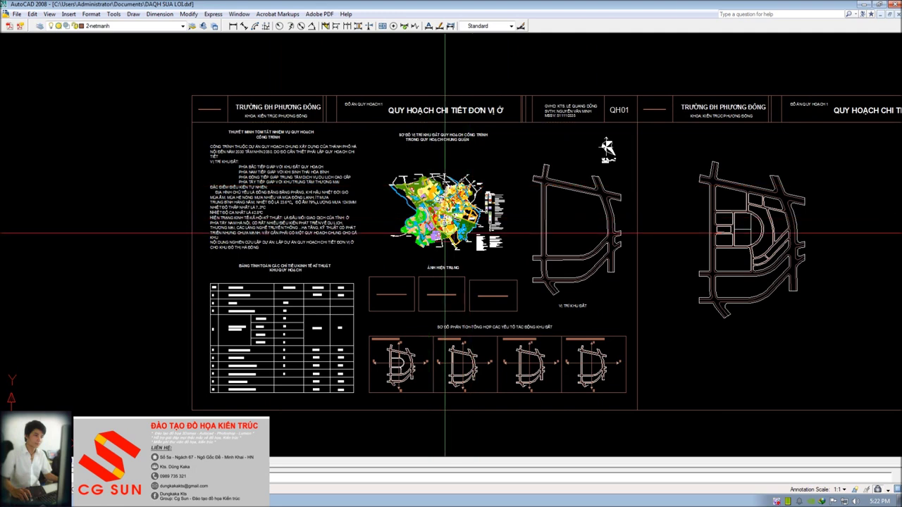
{"action": "key", "text": "ctrl+p"}
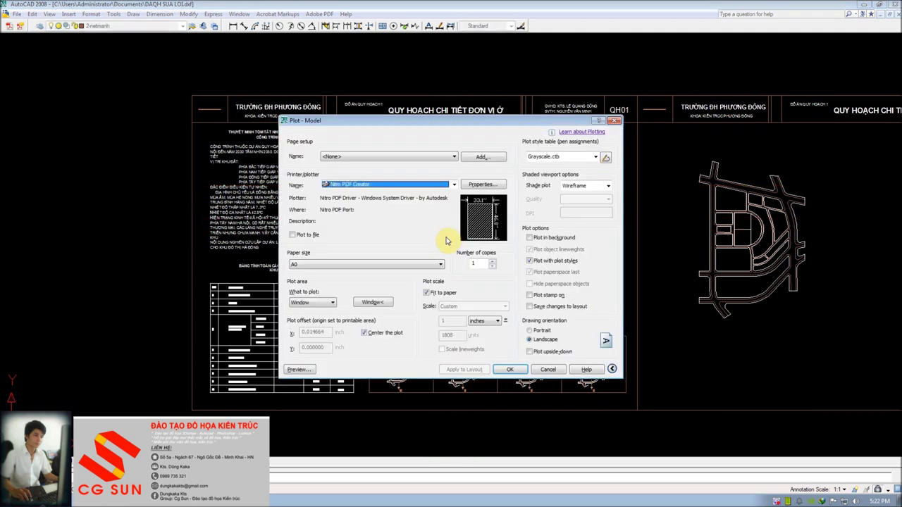
Step: Frame sheet QH01 with a plot window and preview the A0 Nitro PDF plot
{"action": "left_click", "coordinate": [372, 301]}
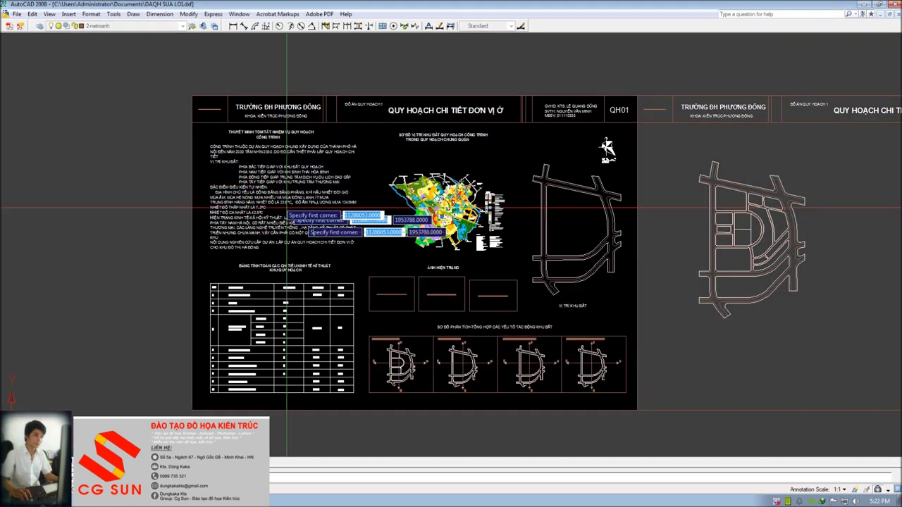
{"action": "left_click", "coordinate": [637, 410]}
{"action": "left_click", "coordinate": [300, 370]}
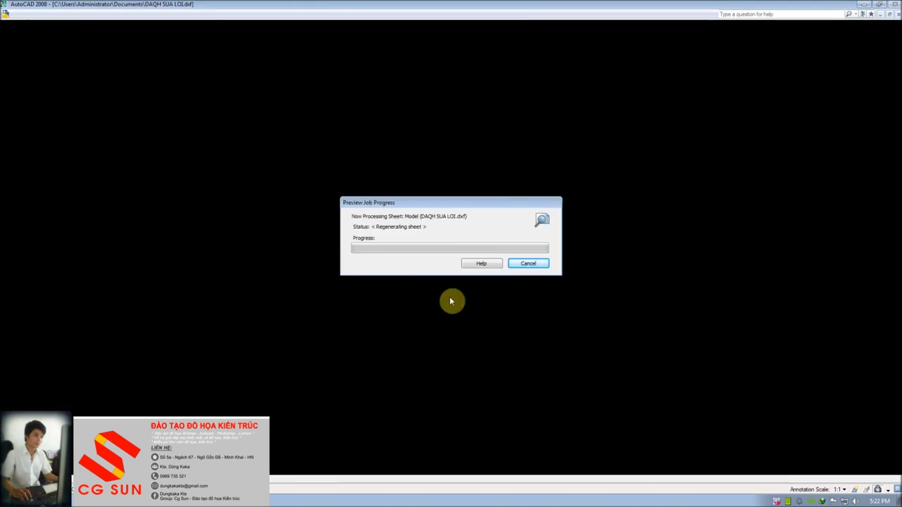
{"action": "scroll", "coordinate": [433, 87], "scroll_direction": "up", "scroll_amount": 2}
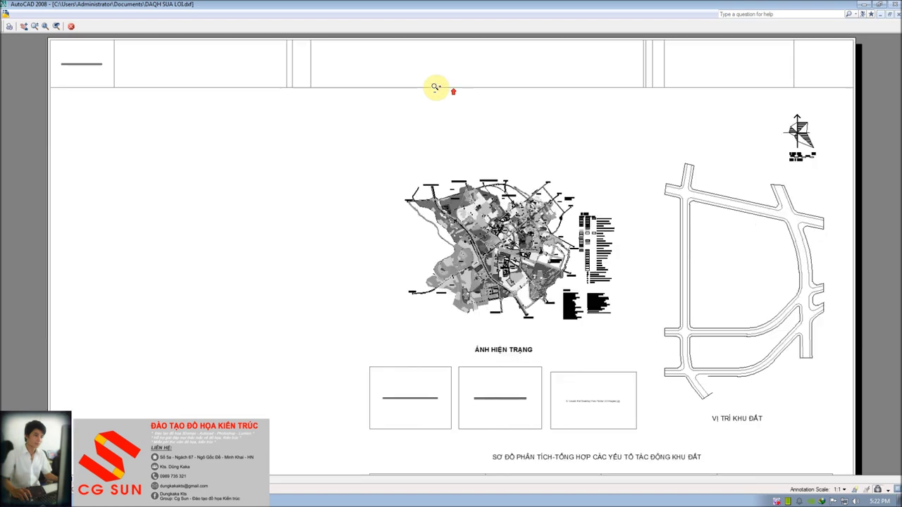
{"action": "scroll", "coordinate": [423, 76], "scroll_direction": "up", "scroll_amount": 2}
{"action": "scroll", "coordinate": [460, 249], "scroll_direction": "up", "scroll_amount": 3}
{"action": "scroll", "coordinate": [460, 249], "scroll_direction": "down", "scroll_amount": 3}
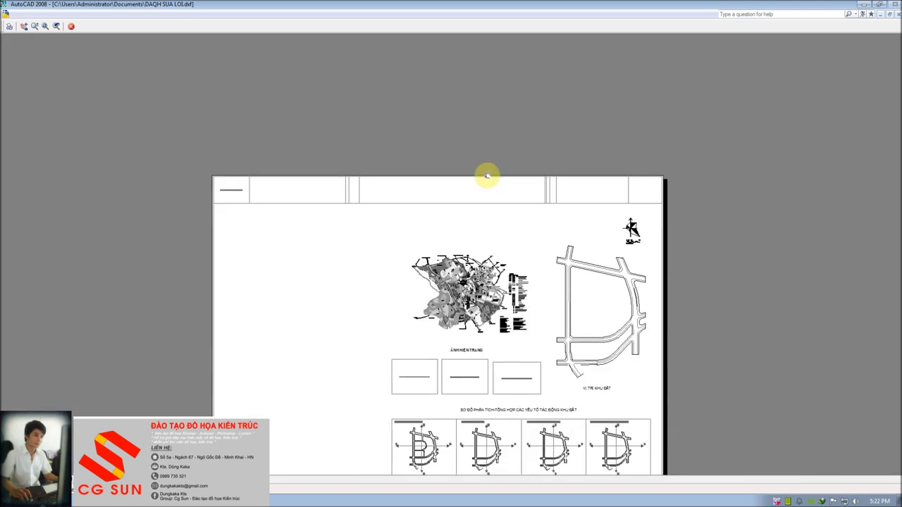
Step: Close the preview and Plot dialog, then bring up Save Drawing As for DAQH SUA LOI.dwg
{"action": "right_click", "coordinate": [260, 257]}
{"action": "left_click", "coordinate": [278, 266]}
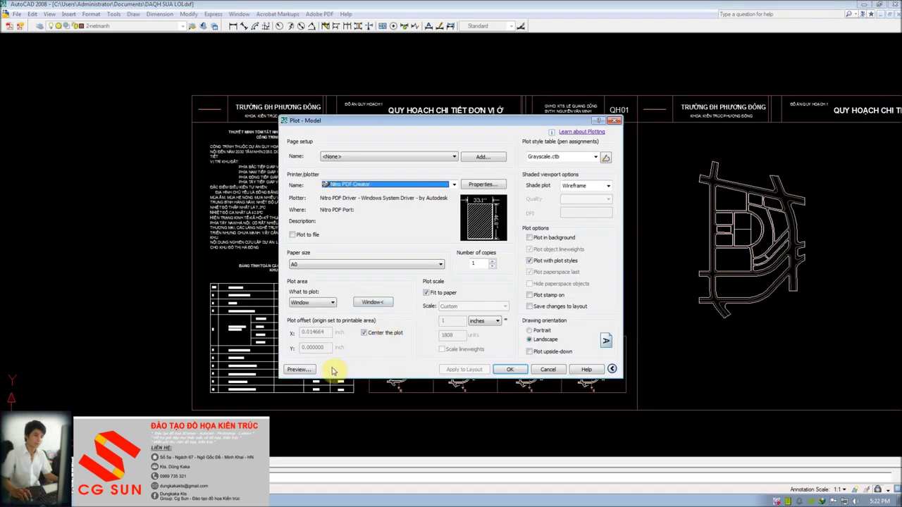
{"action": "left_click", "coordinate": [547, 369]}
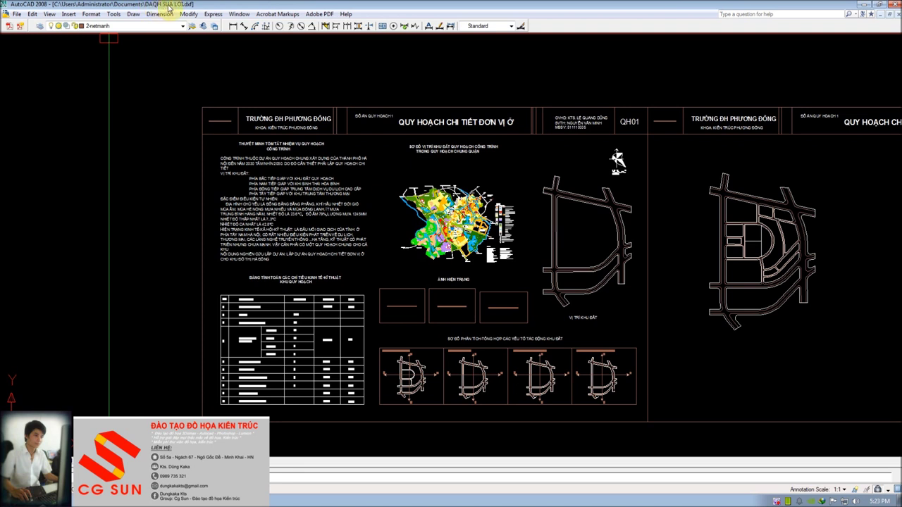
{"action": "key", "text": "ctrl+shift+s"}
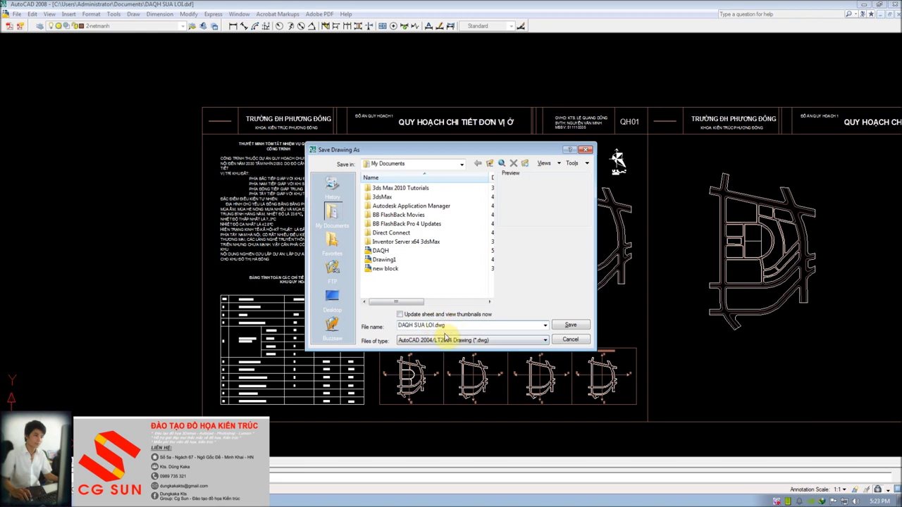
Step: Save the drawing as DAQH SUA LOI.dwg, keeping the AutoCAD 2004/LT2004 Drawing file type
{"action": "left_click", "coordinate": [452, 341]}
{"action": "left_click", "coordinate": [543, 340]}
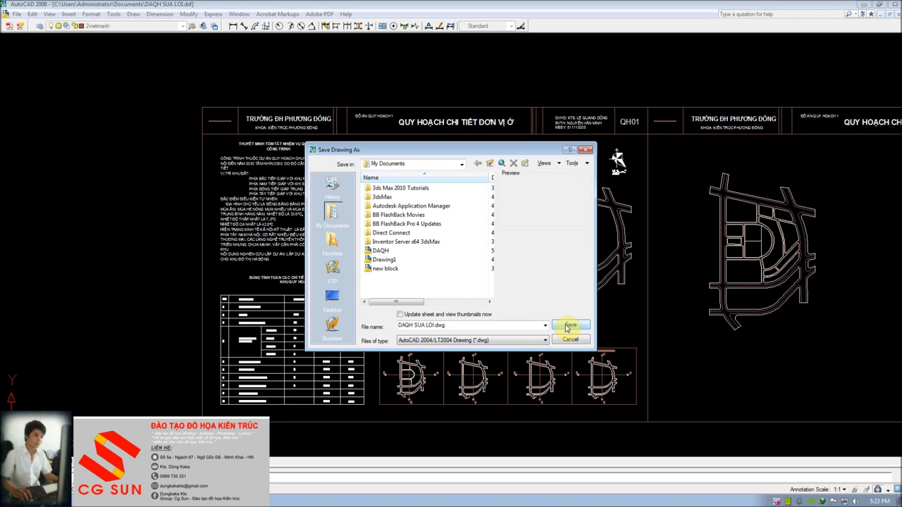
{"action": "left_click", "coordinate": [567, 327]}
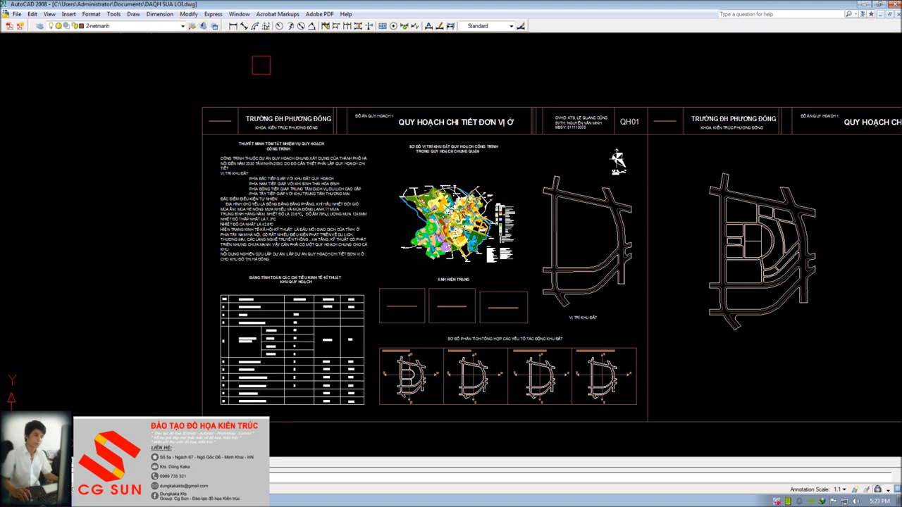
{"action": "key", "text": "ctrl+p"}
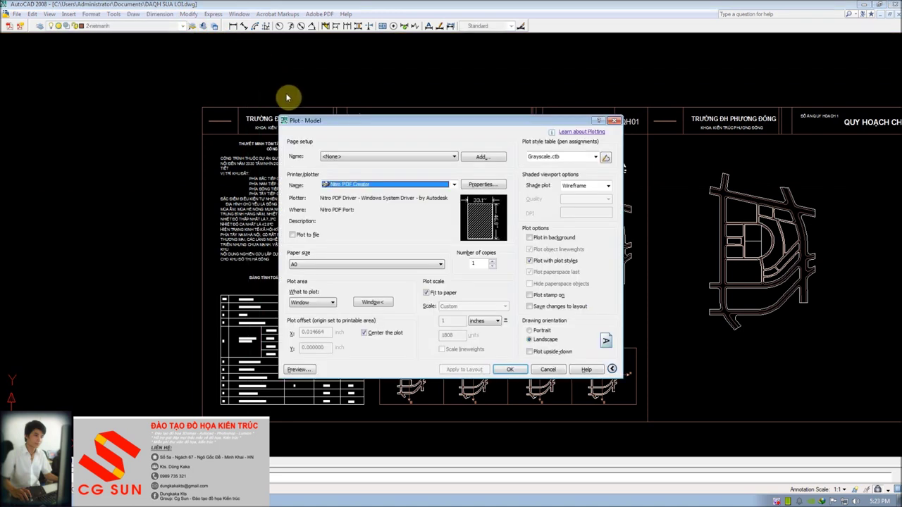
{"action": "key", "text": "Escape"}
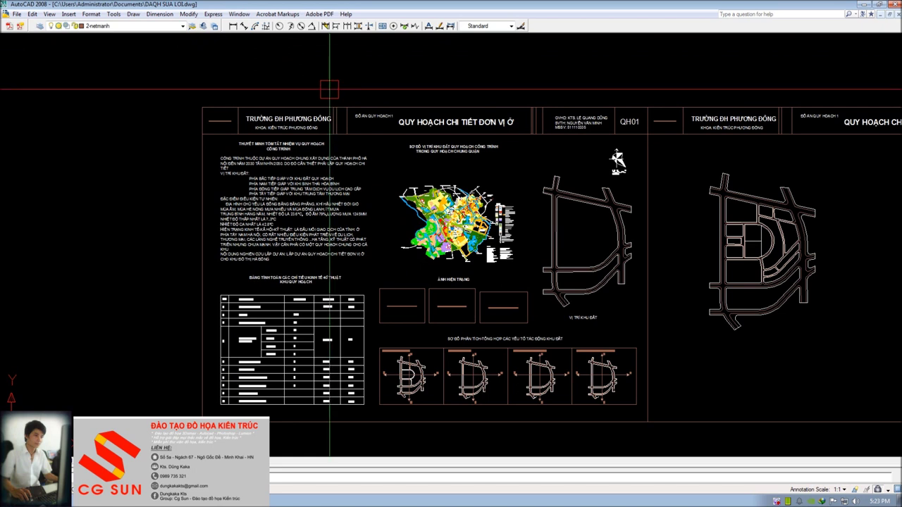
{"action": "middle_click_drag", "start_coordinate": [329, 89], "coordinate": [327, 77]}
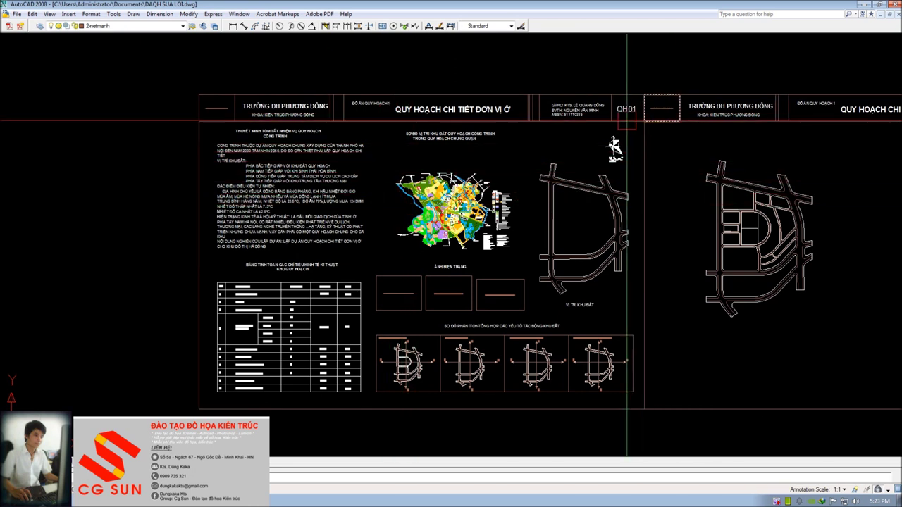
{"action": "left_click", "coordinate": [388, 94]}
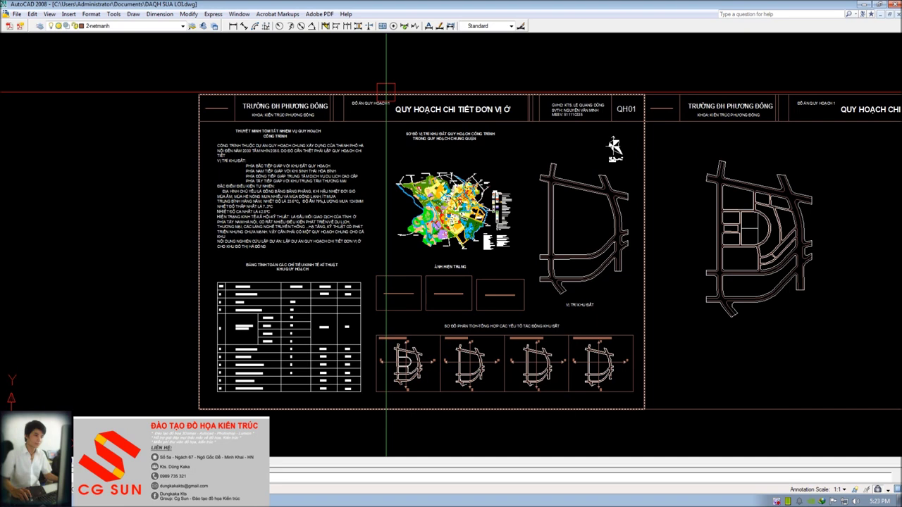
{"action": "scroll", "coordinate": [553, 198], "scroll_direction": "up", "scroll_amount": 2}
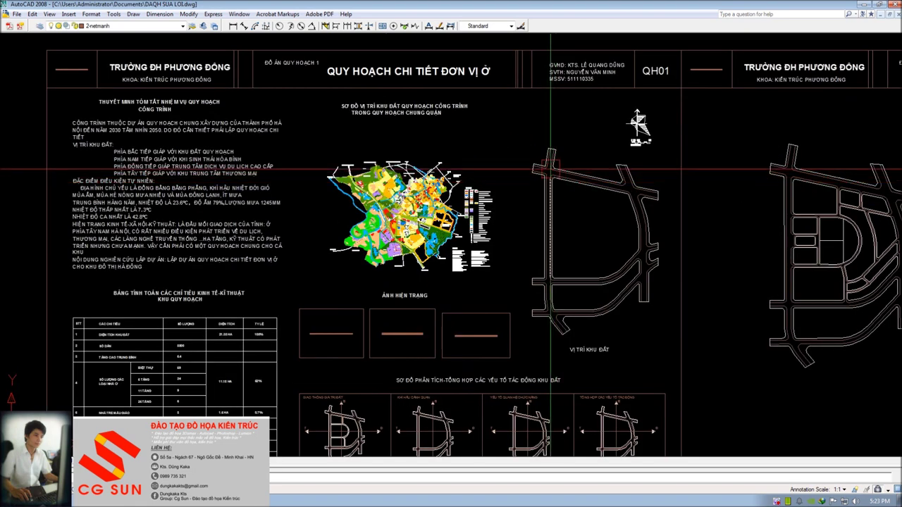